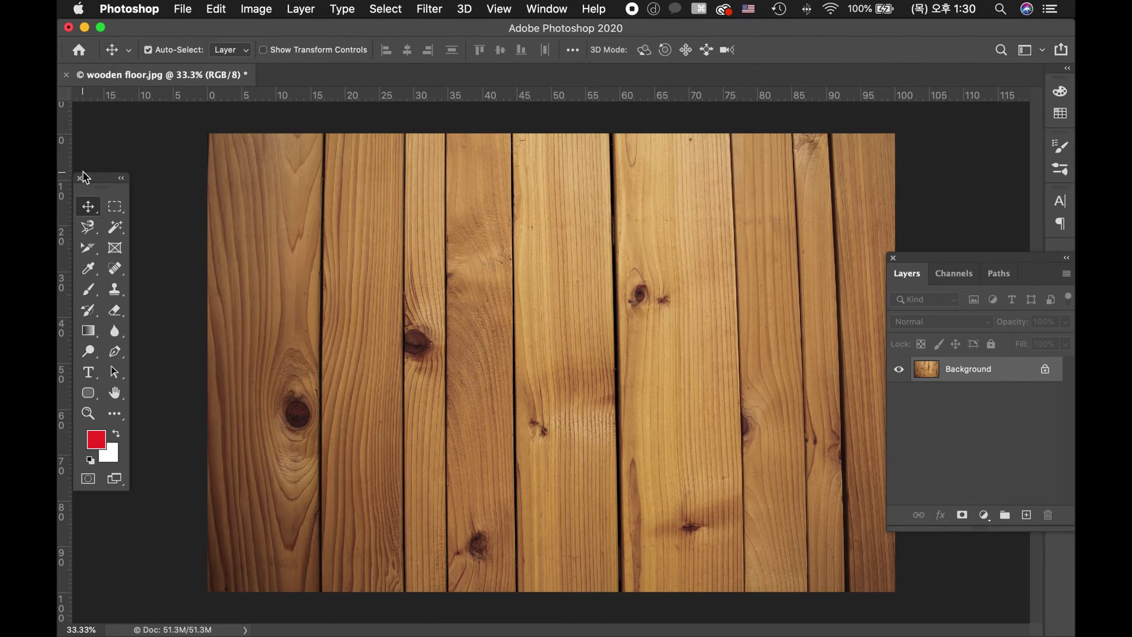
Step: Collapse the toolbar to a single column and restore its two-column layout
{"action": "left_click", "coordinate": [122, 179]}
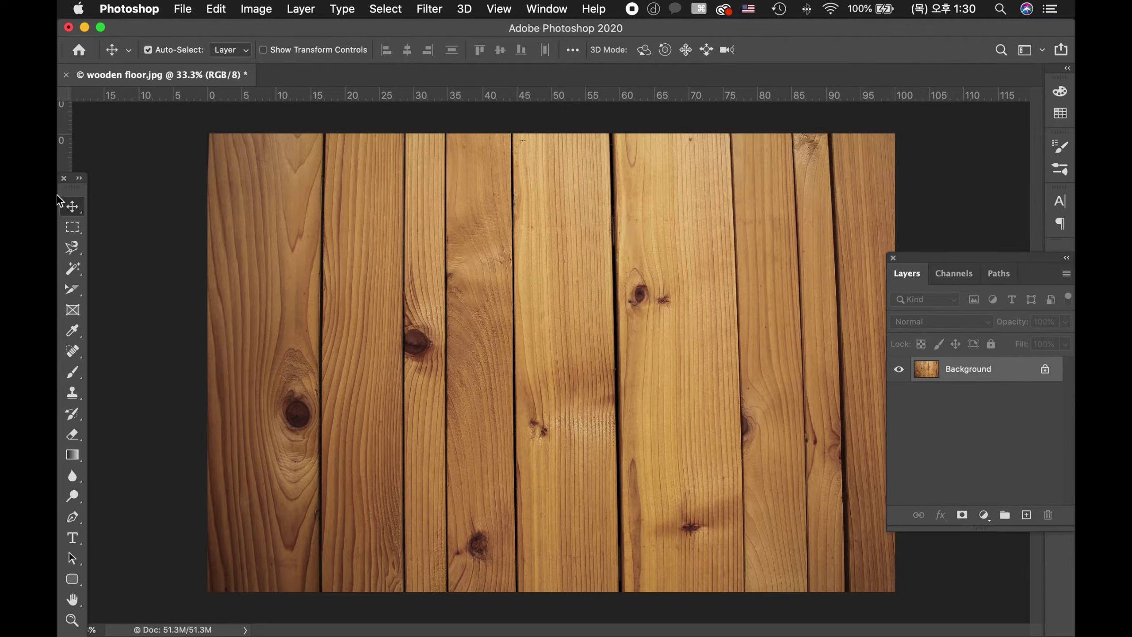
{"action": "left_click", "coordinate": [79, 181]}
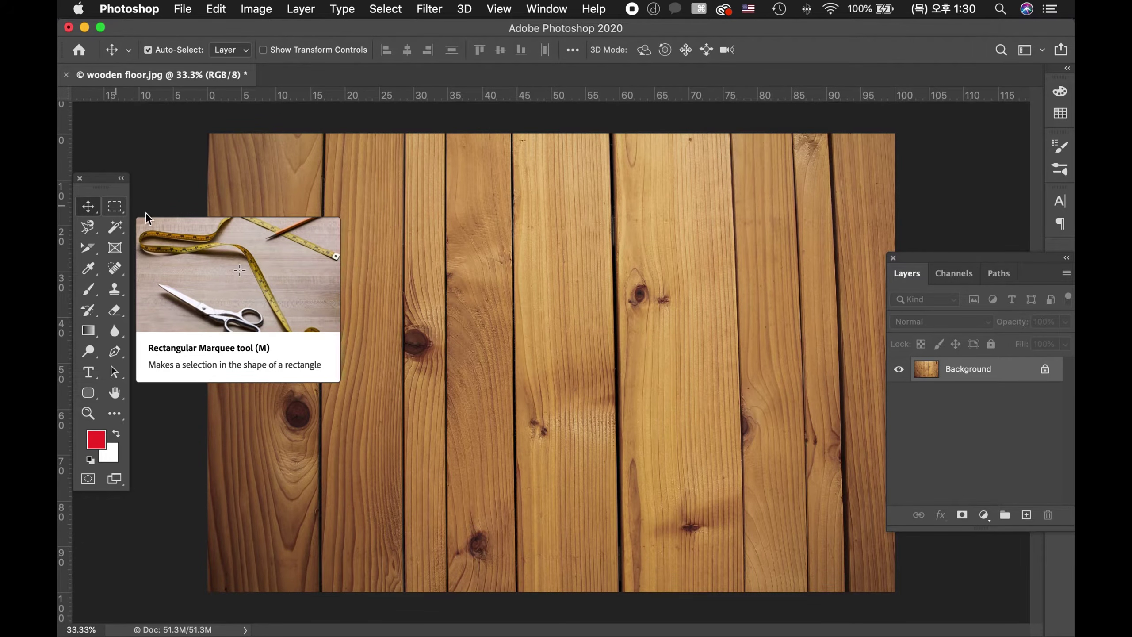
Step: Draw a rectangular marquee selection with 0 px feather across the second to fourth planks in the upper part of the image
{"action": "left_click", "coordinate": [115, 207]}
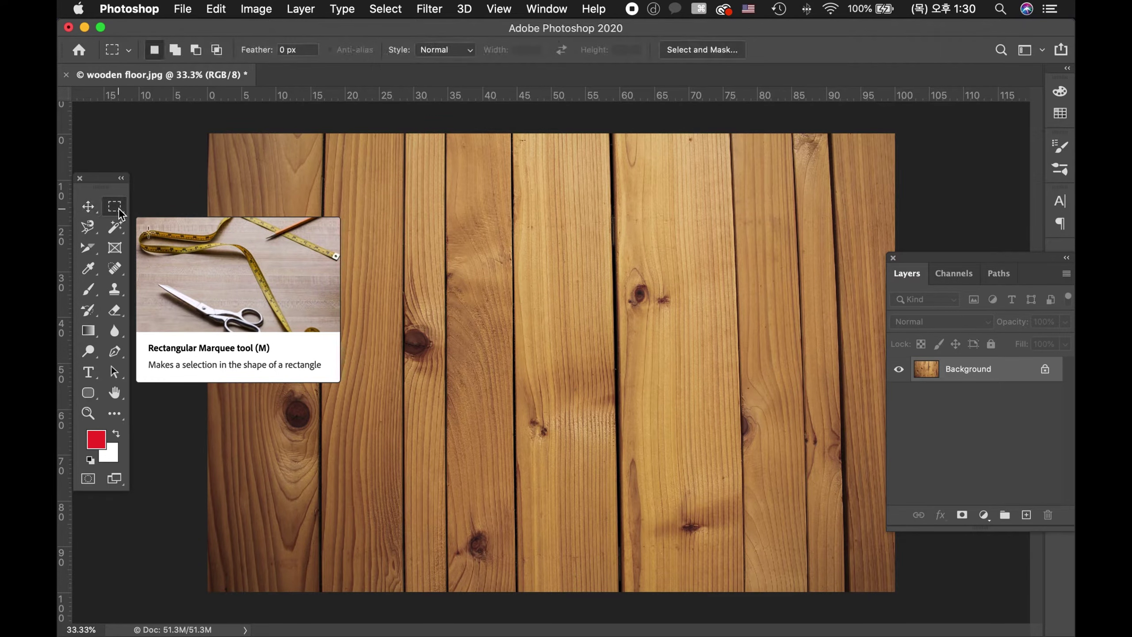
{"action": "right_click", "coordinate": [116, 207]}
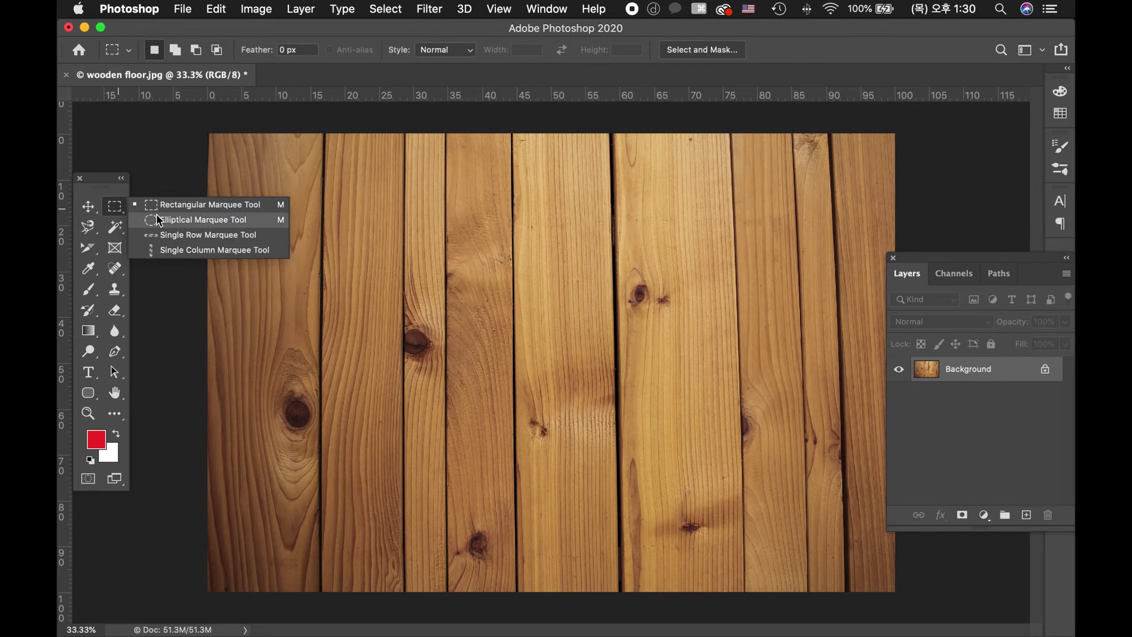
{"action": "left_click", "coordinate": [120, 208]}
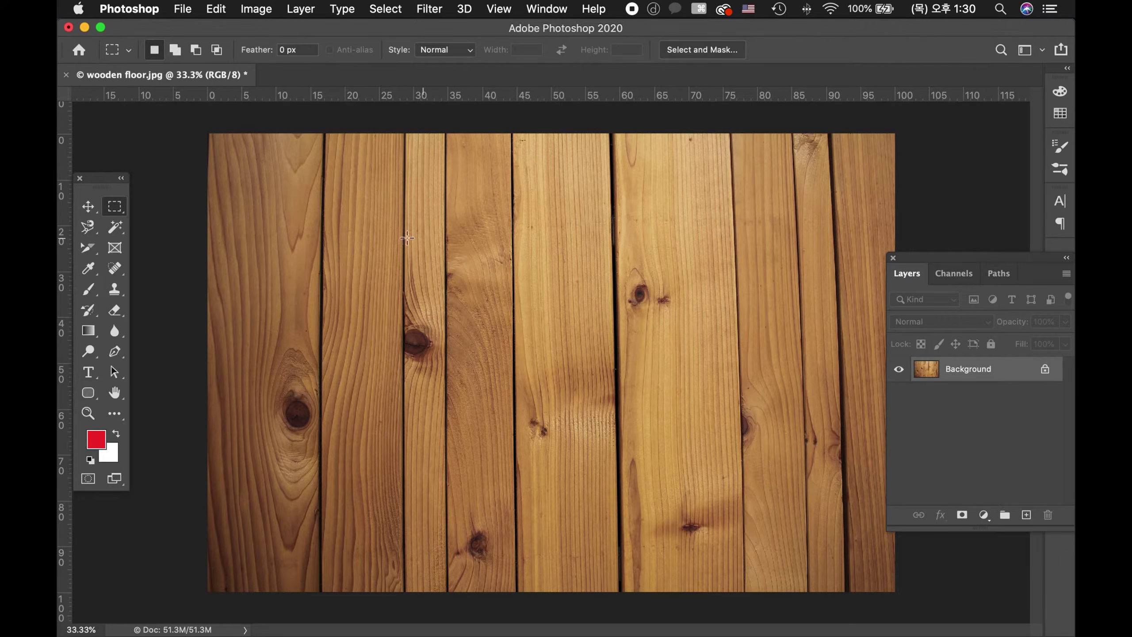
{"action": "left_click_drag", "start_coordinate": [322, 195], "coordinate": [462, 324]}
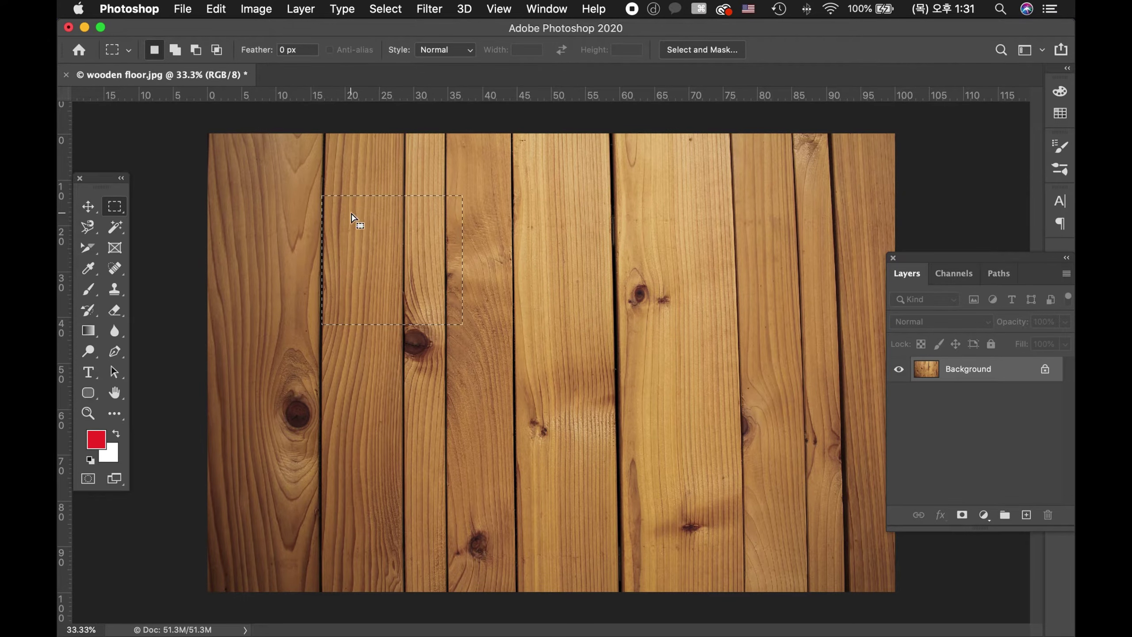
Step: Fill the rectangular selection with the red foreground colour at 100% opacity in Normal mode and deselect it
{"action": "left_click", "coordinate": [228, 13]}
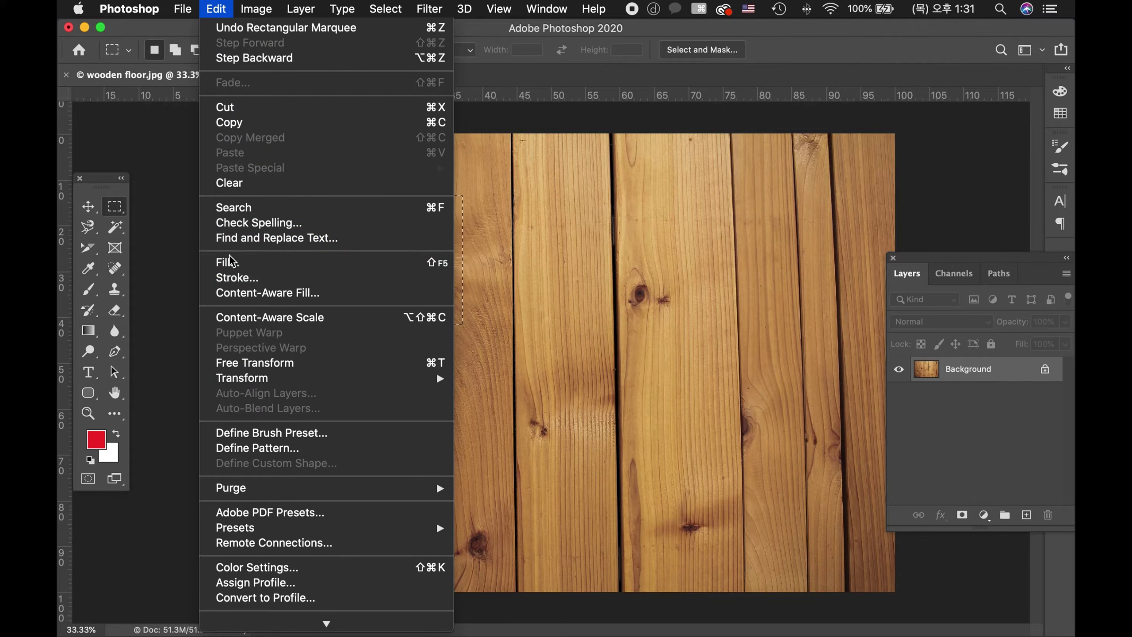
{"action": "left_click", "coordinate": [230, 257]}
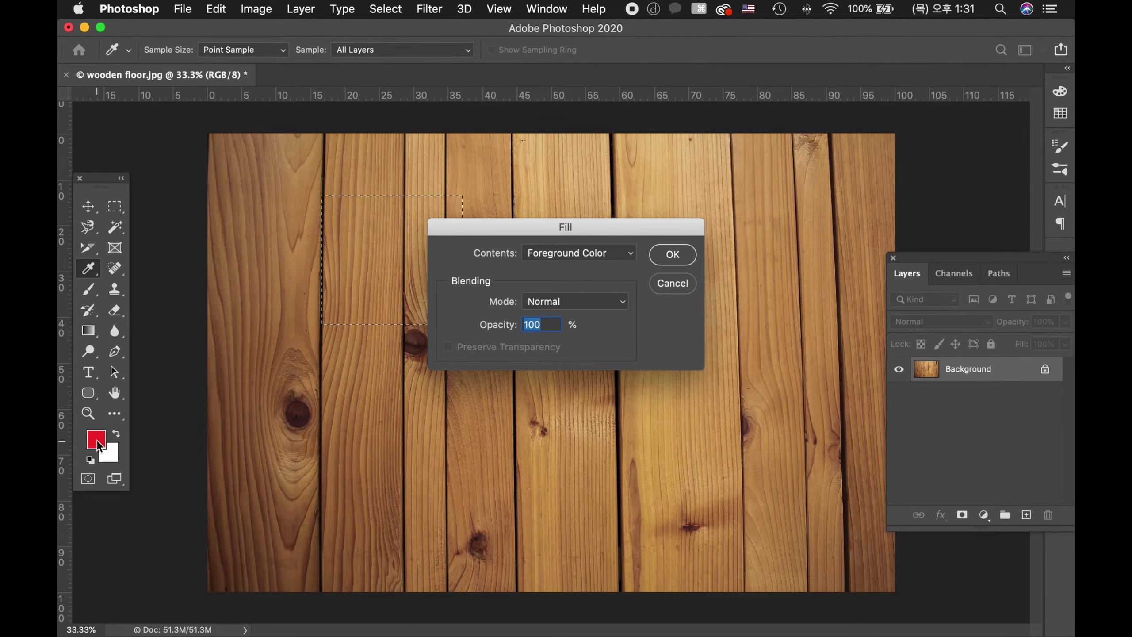
{"action": "left_click", "coordinate": [664, 254]}
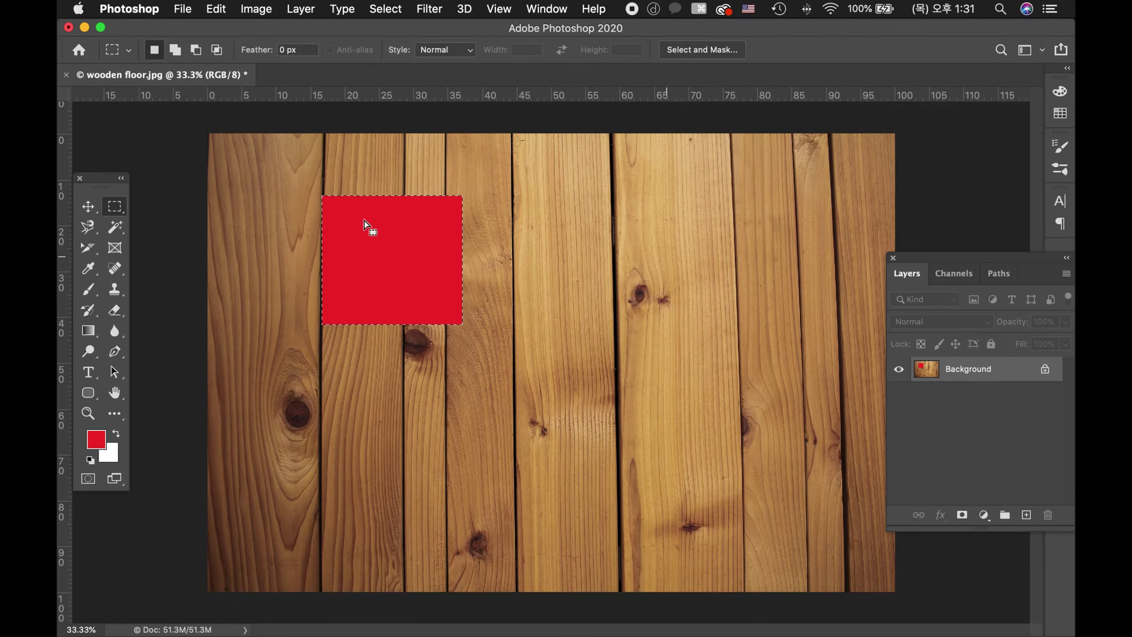
{"action": "key", "text": "super+d"}
Step: Draw a circular selection over the wide sixth plank using the Elliptical Marquee tool with 100 px feather
{"action": "right_click", "coordinate": [114, 209]}
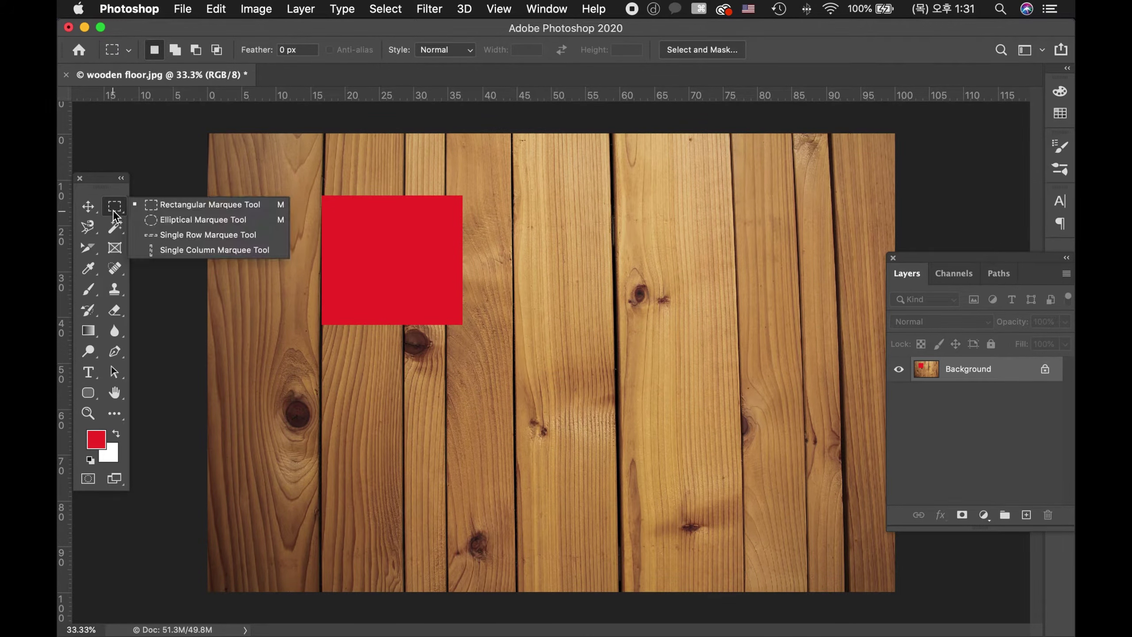
{"action": "left_click", "coordinate": [159, 219]}
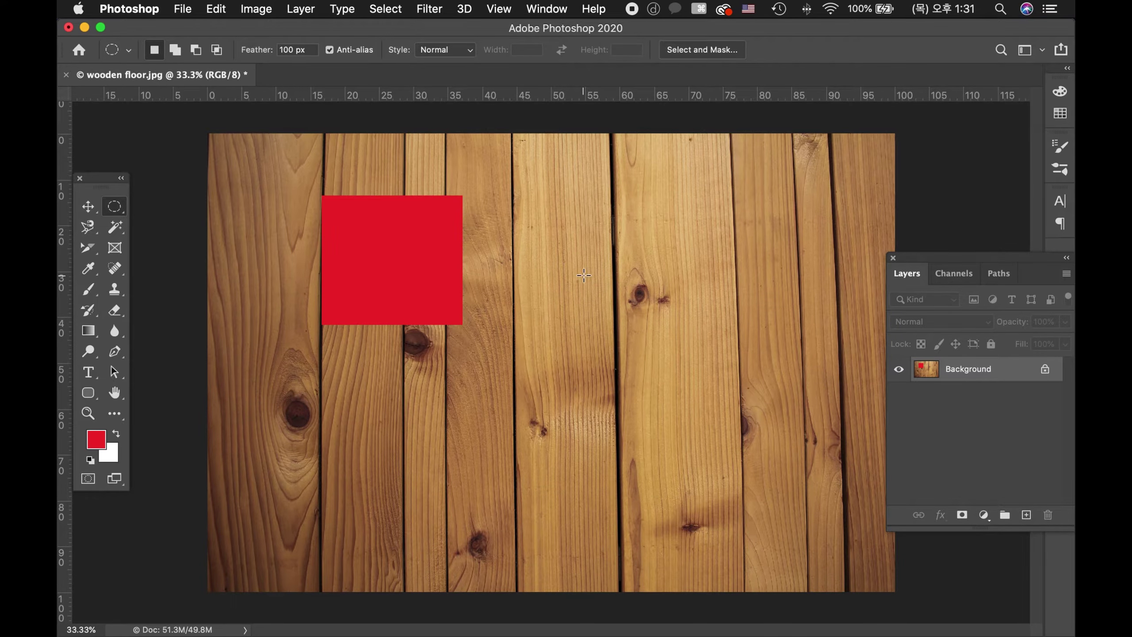
{"action": "left_click_drag", "start_coordinate": [583, 275], "coordinate": [737, 443]}
Step: Change the foreground colour to blue
{"action": "left_click", "coordinate": [96, 439]}
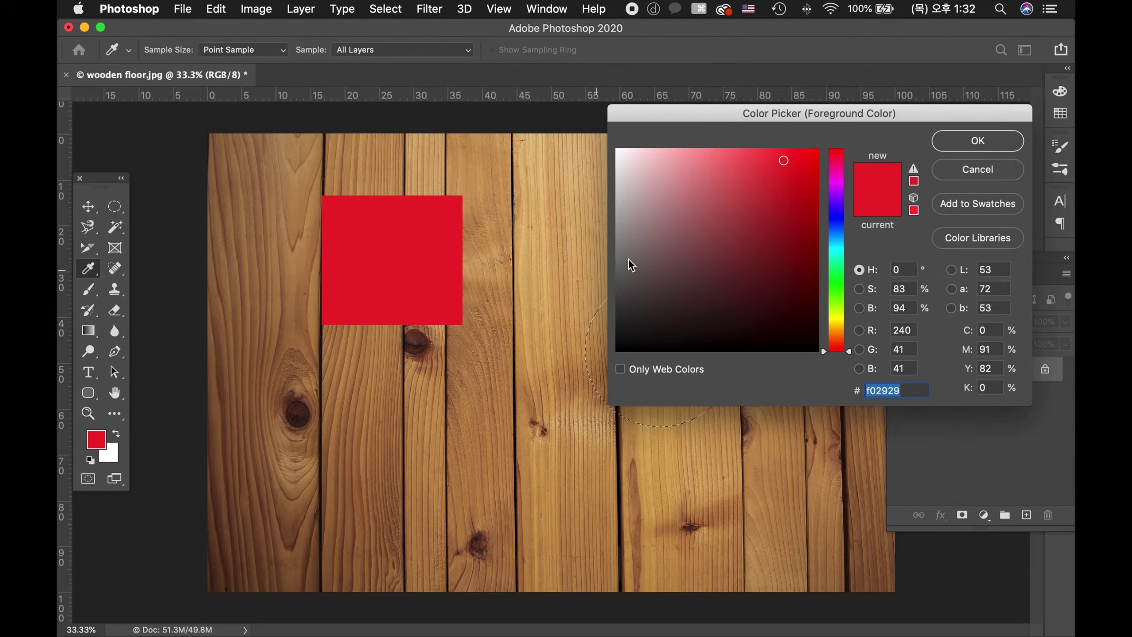
{"action": "left_click", "coordinate": [834, 237]}
{"action": "key", "text": "Return"}
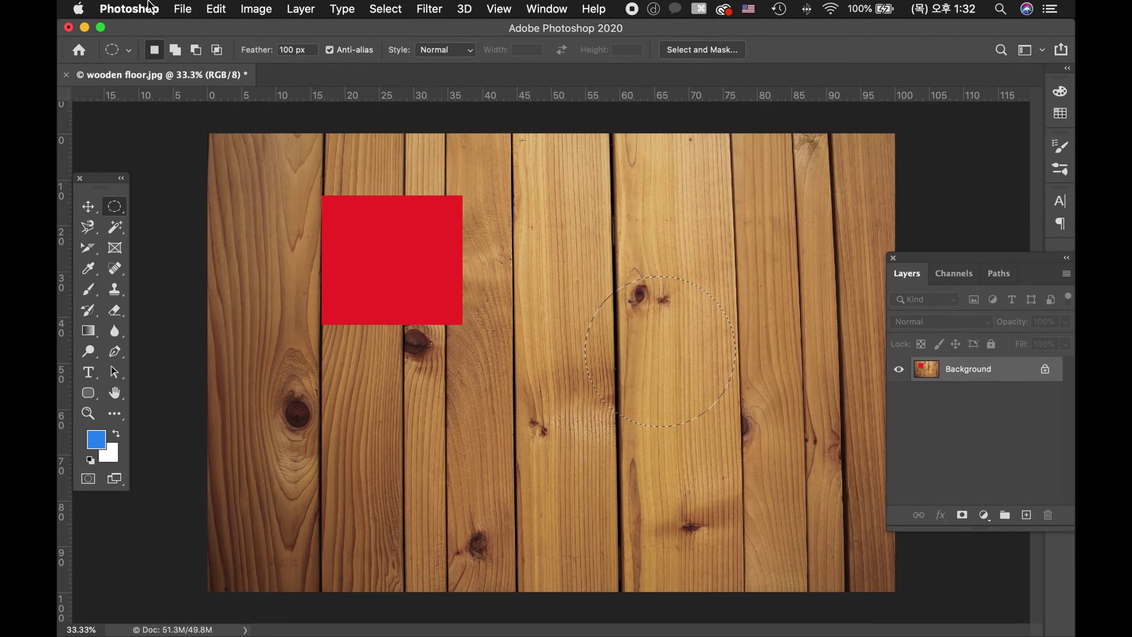
Step: Fill the feathered circular selection with the blue foreground colour at 100% opacity and deselect it
{"action": "left_click", "coordinate": [216, 9]}
{"action": "left_click", "coordinate": [261, 262]}
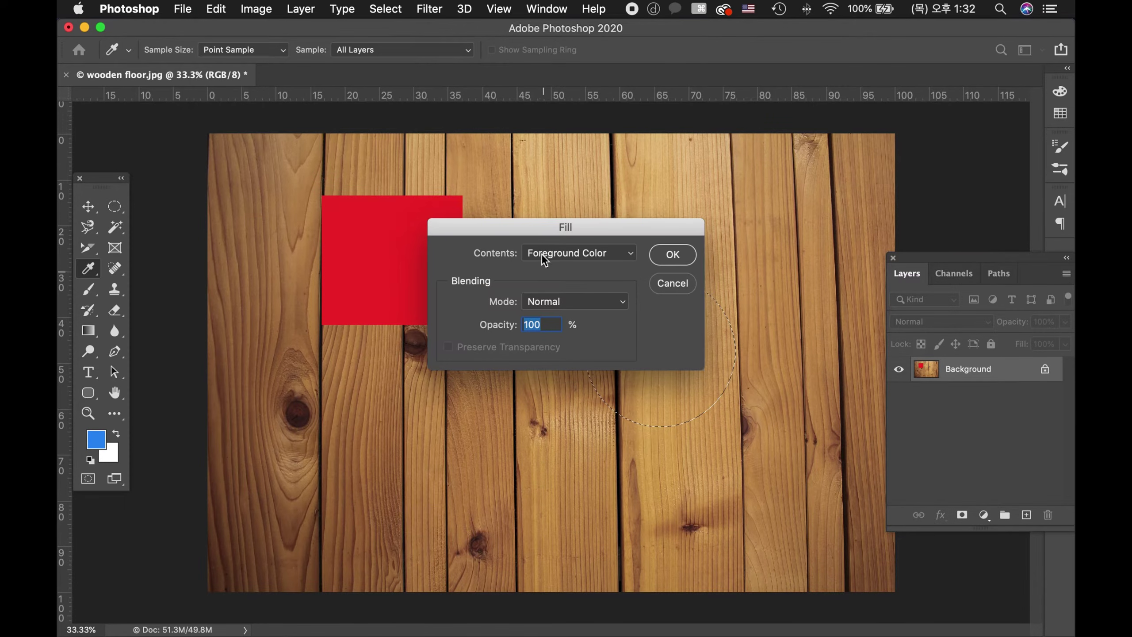
{"action": "left_click", "coordinate": [676, 254]}
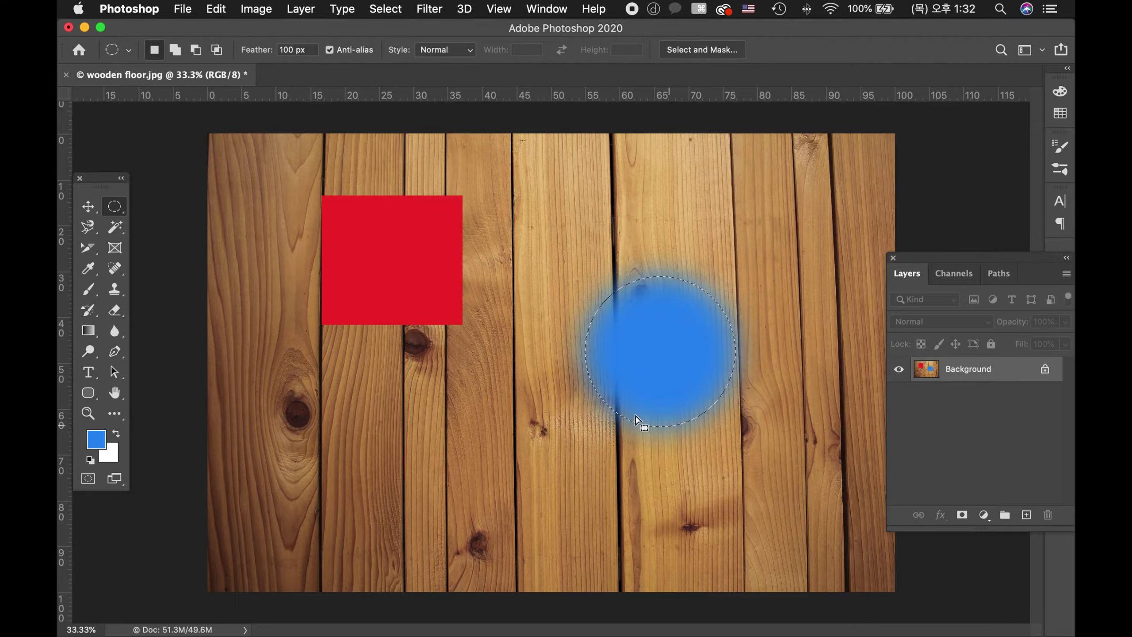
{"action": "key", "text": "super+d"}
Step: Undo the blue circle and red rectangle fills to restore the plain wood image
{"action": "key", "text": "v"}
{"action": "key", "text": "super+z"}
{"action": "key", "text": "super+z"}
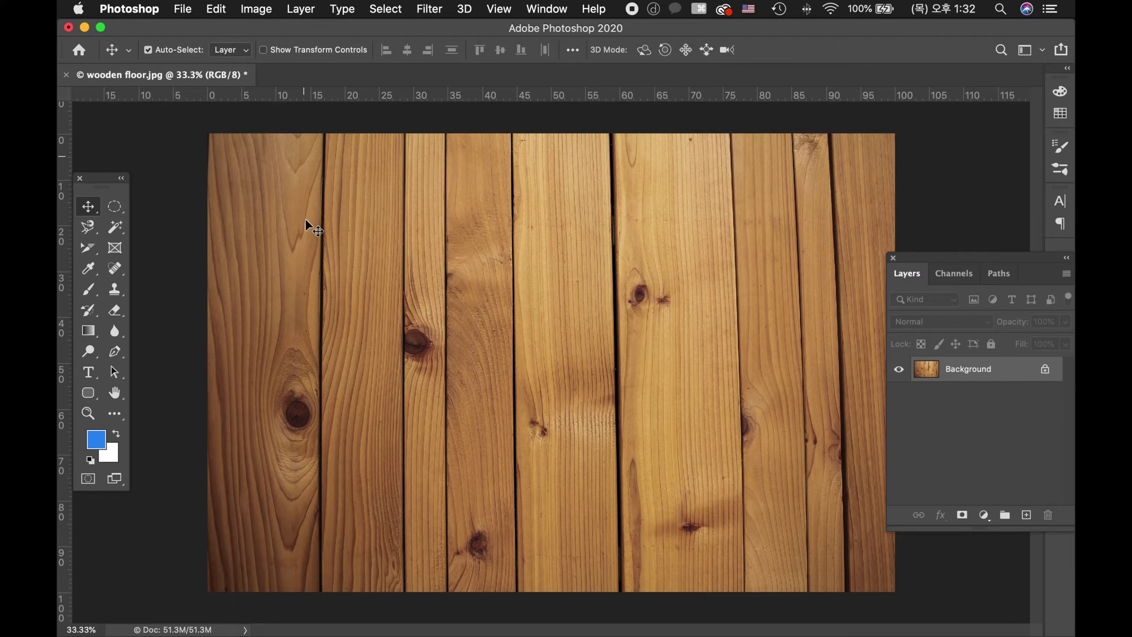
Step: Draw a rectangular marquee selection with 0 px feather across the second to fifth planks in the middle of the image
{"action": "left_click", "coordinate": [114, 208]}
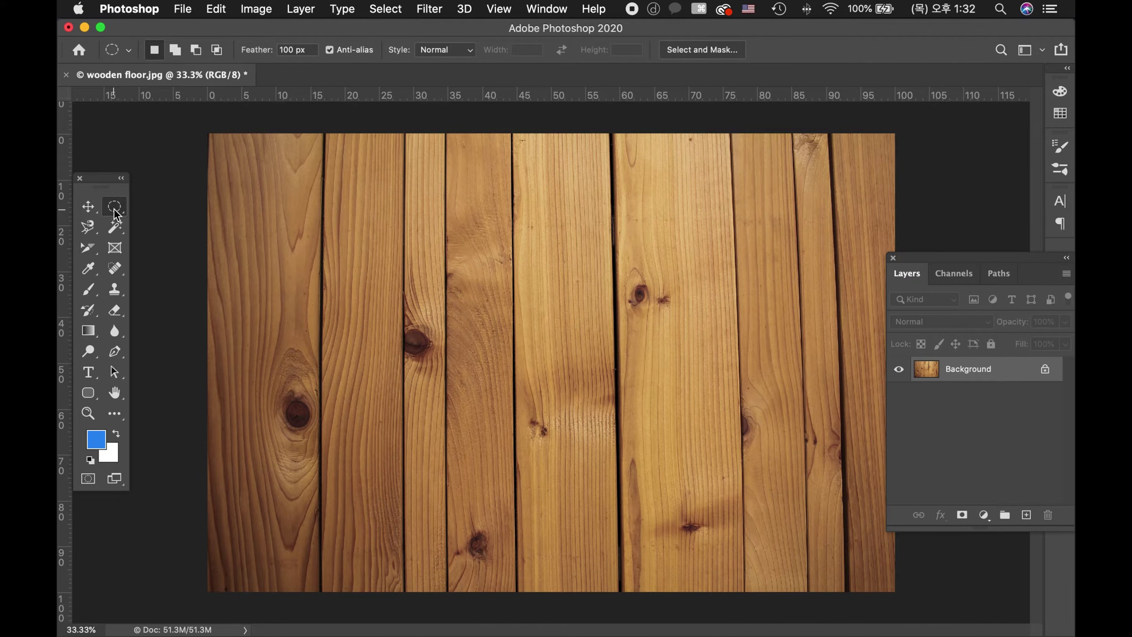
{"action": "left_click_drag", "start_coordinate": [114, 214], "coordinate": [183, 204]}
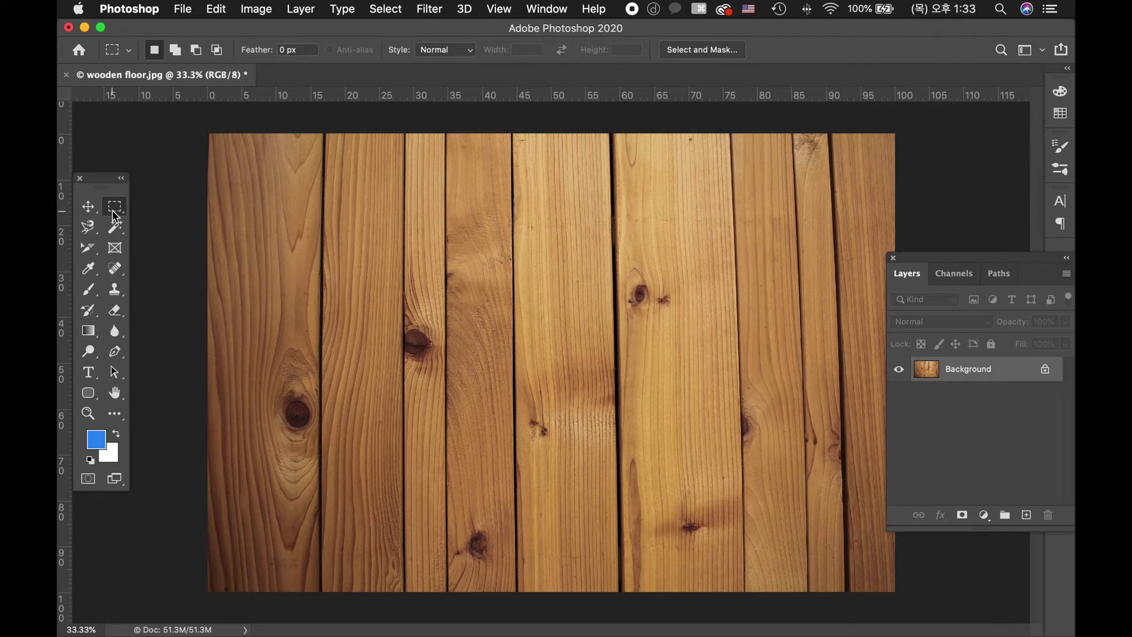
{"action": "key", "text": "super+shift+d"}
Step: Fill the unfeathered rectangular selection with the blue foreground colour at 100% opacity and deselect it
{"action": "left_click", "coordinate": [217, 9]}
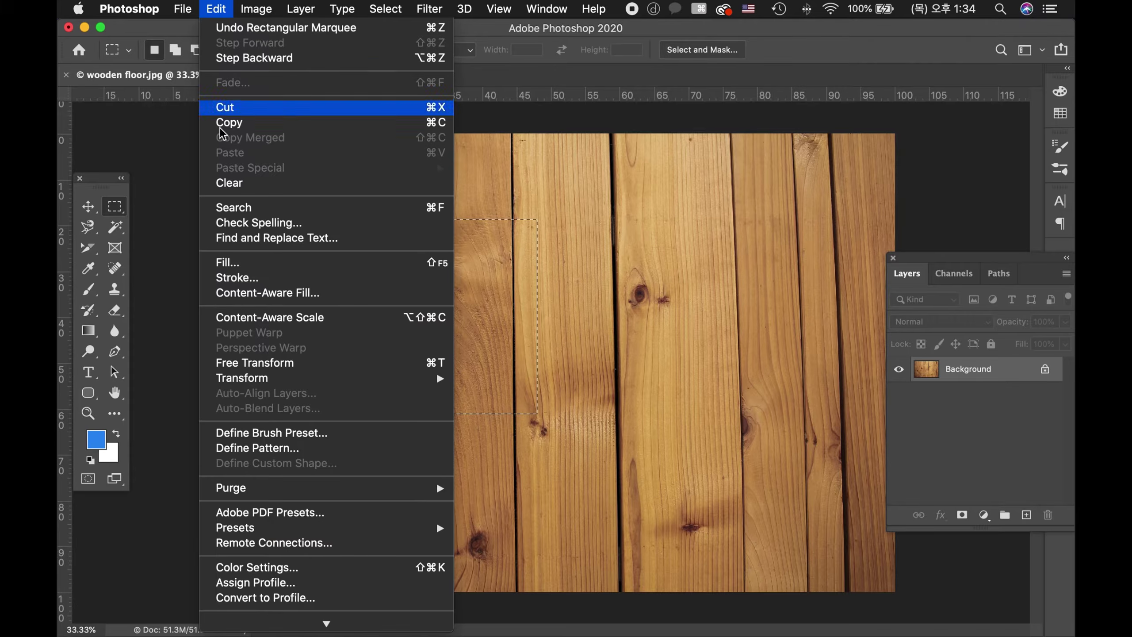
{"action": "key", "text": "Escape"}
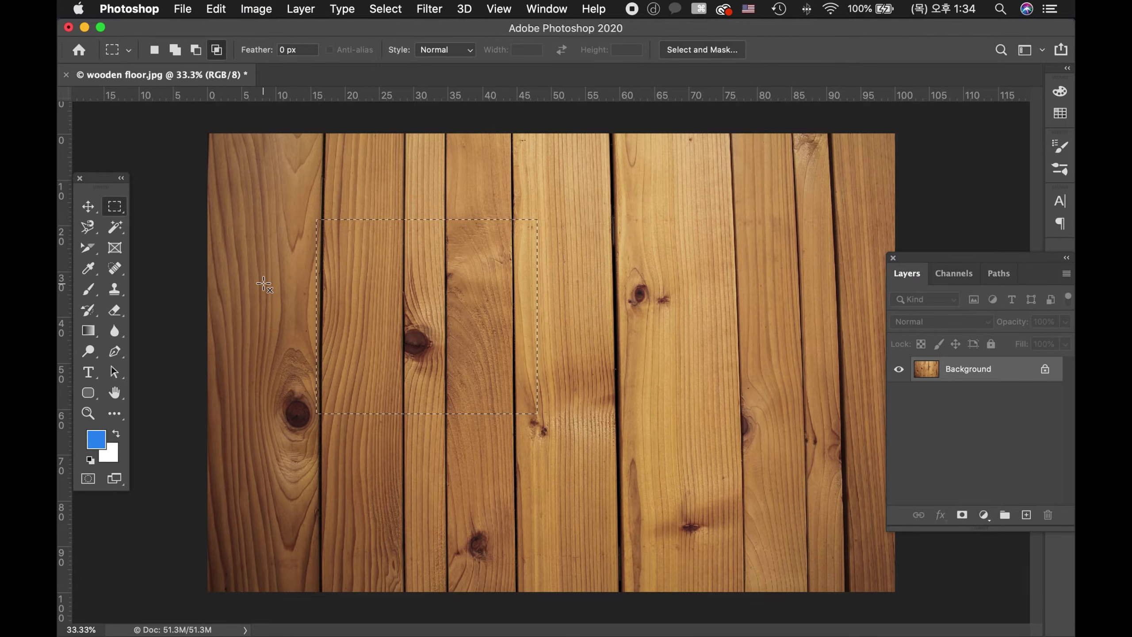
{"action": "key", "text": "shift+BackSpace"}
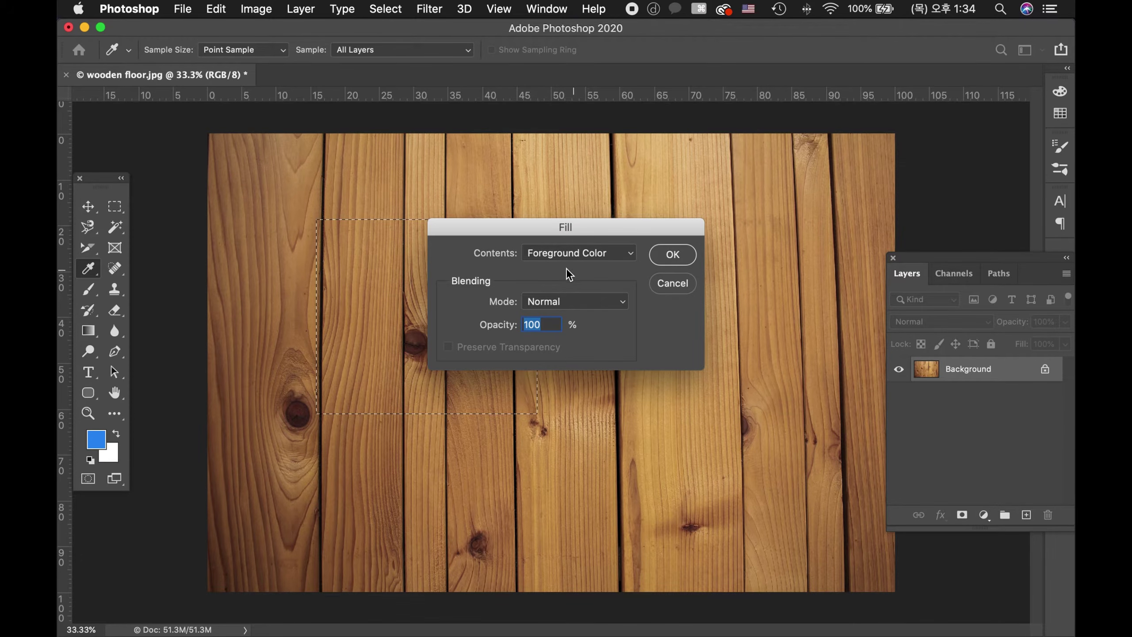
{"action": "left_click", "coordinate": [672, 255]}
{"action": "key", "text": "m"}
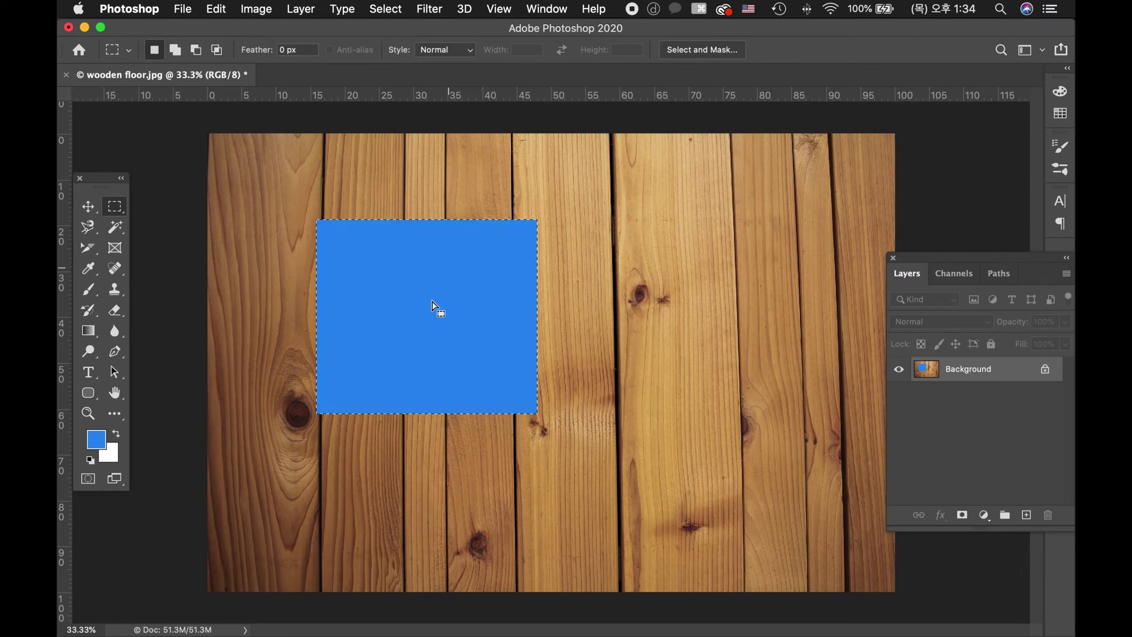
{"action": "key", "text": "super+d"}
Step: Set the marquee feather to 100 px and draw a rectangular selection beside the blue rectangle, from the sixth to the eighth plank
{"action": "key", "text": "BackSpace"}
{"action": "left_click_drag", "start_coordinate": [623, 234], "coordinate": [824, 437]}
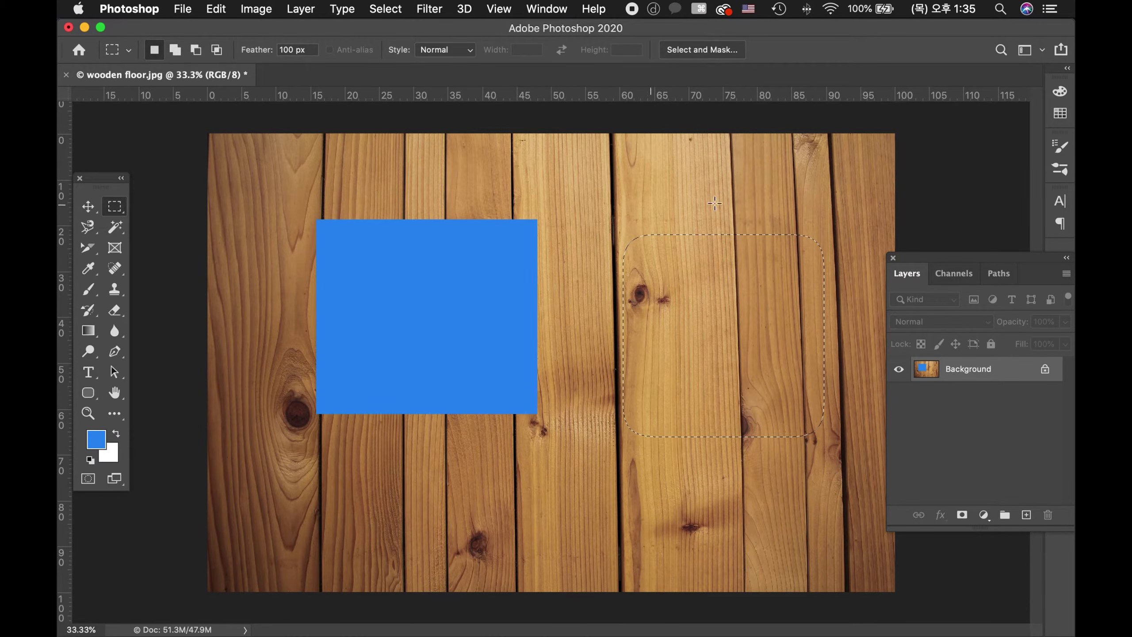
Step: Set the foreground colour to magenta, ea1af2
{"action": "left_click", "coordinate": [96, 439]}
{"action": "left_click", "coordinate": [836, 183]}
{"action": "left_click", "coordinate": [805, 180]}
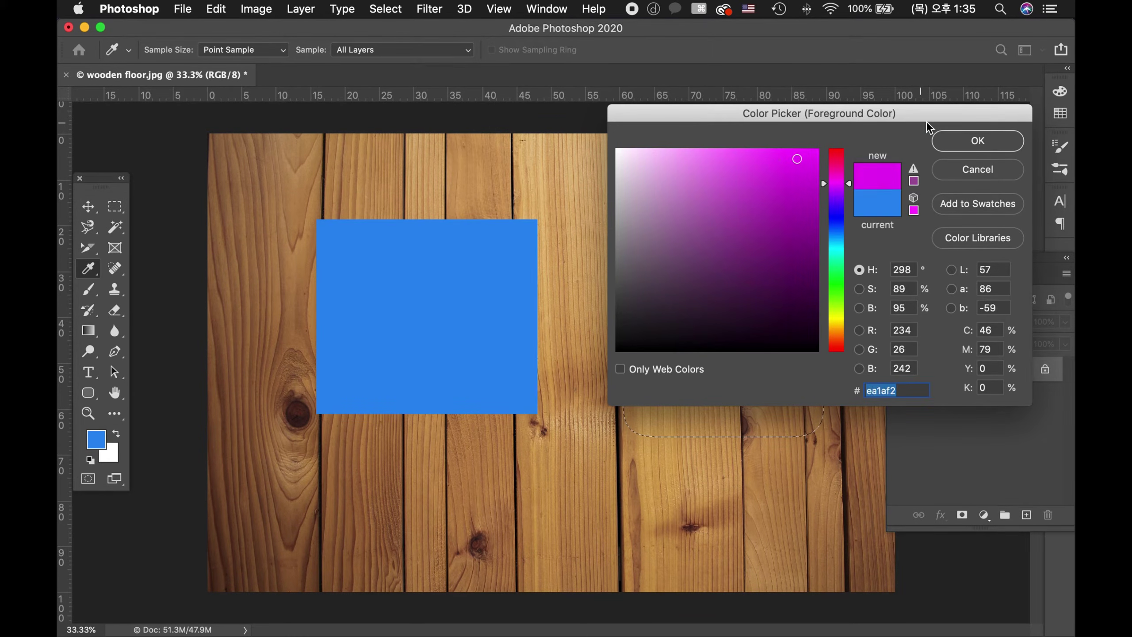
{"action": "left_click", "coordinate": [977, 141]}
Step: Fill the feathered rectangular selection with the magenta foreground colour at 100% opacity and deselect it
{"action": "key", "text": "shift+BackSpace"}
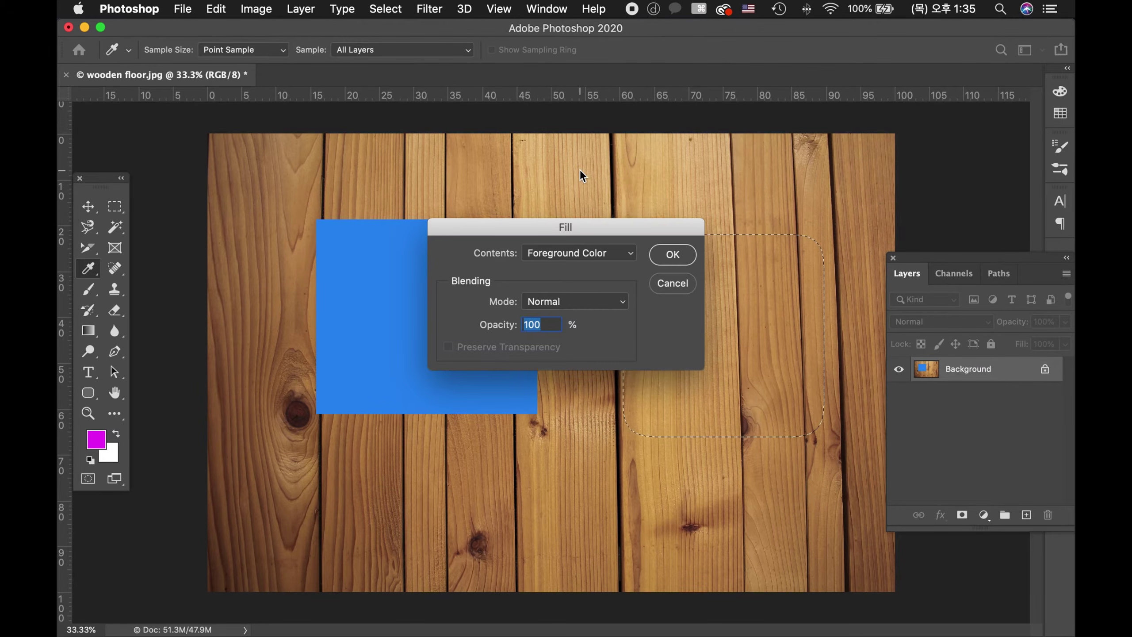
{"action": "left_click", "coordinate": [674, 258]}
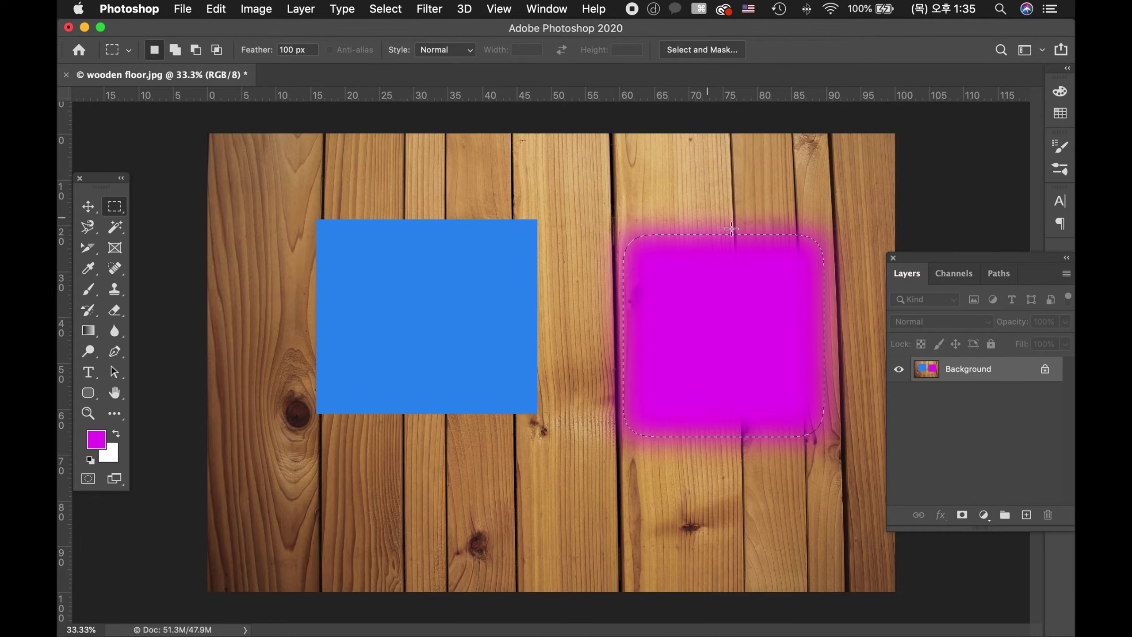
{"action": "key", "text": "super+d"}
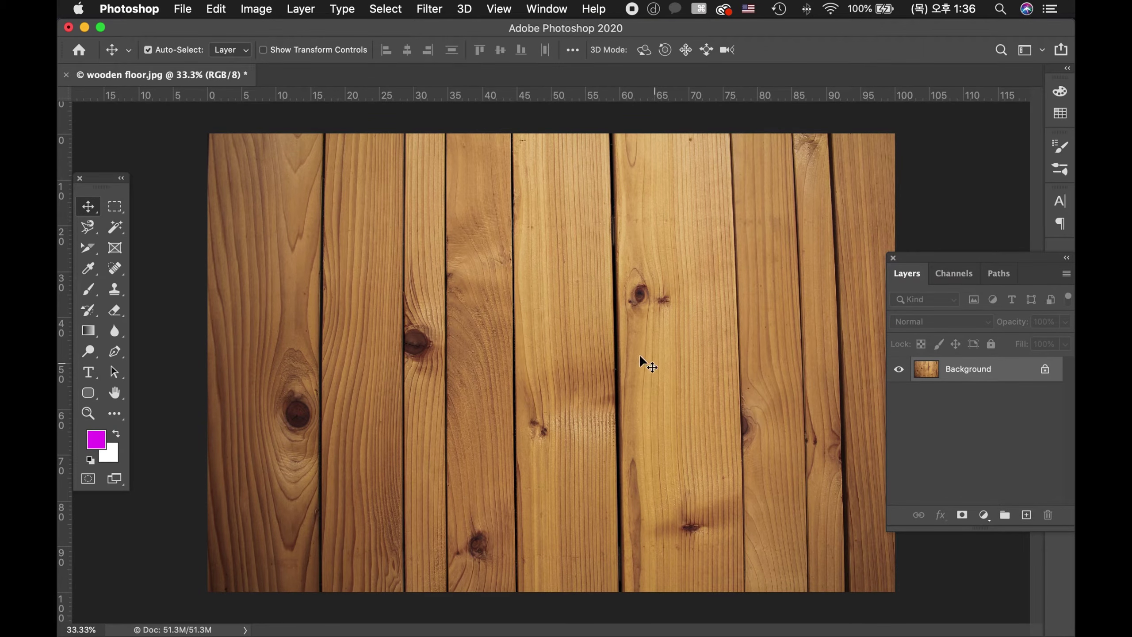
Step: Set the rectangular marquee feather to 0 px and select the narrow third plank over the full image height
{"action": "left_click", "coordinate": [114, 209]}
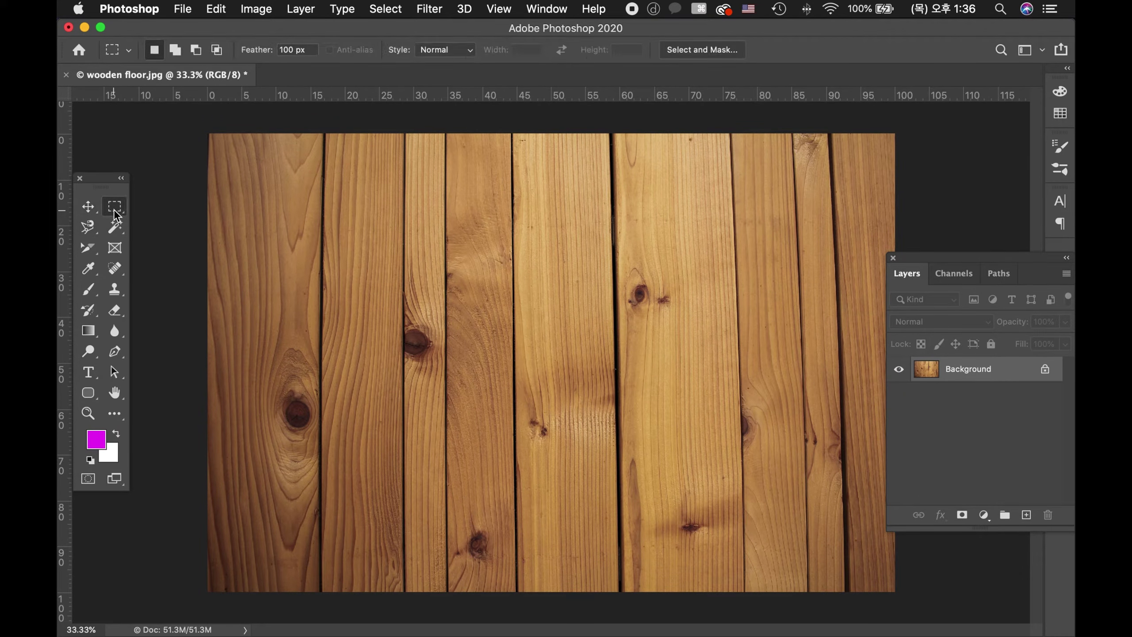
{"action": "type", "text": "0"}
{"action": "left_click_drag", "start_coordinate": [405, 125], "coordinate": [446, 594]}
Step: Recolour the selected plank using Hue/Saturation with hue -35, saturation +31 and lightness -5, and deselect it
{"action": "left_click", "coordinate": [267, 10]}
{"action": "mouse_move", "coordinate": [278, 59]}
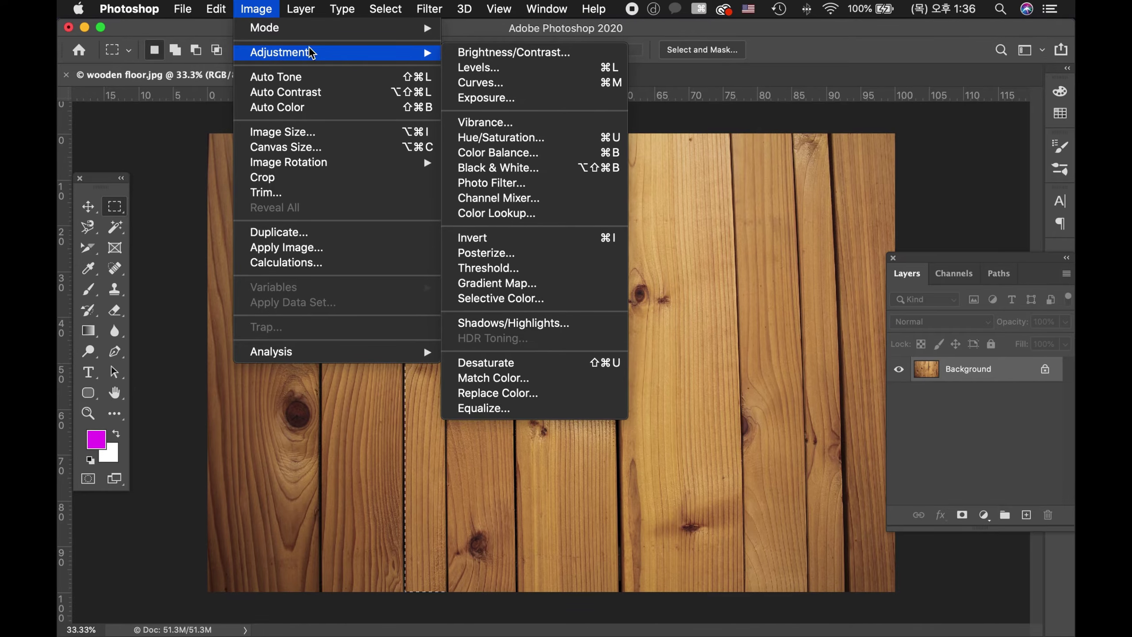
{"action": "left_click", "coordinate": [561, 140]}
{"action": "left_click_drag", "start_coordinate": [664, 127], "coordinate": [749, 128]}
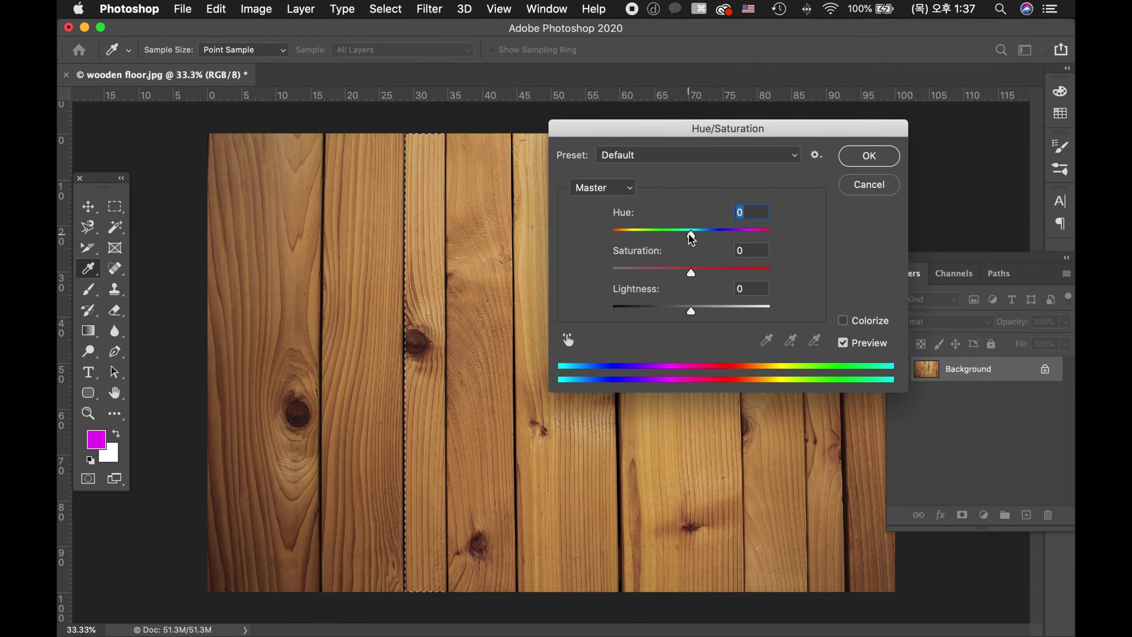
{"action": "left_click_drag", "start_coordinate": [688, 232], "coordinate": [663, 233]}
{"action": "left_click_drag", "start_coordinate": [693, 270], "coordinate": [714, 271]}
{"action": "left_click_drag", "start_coordinate": [695, 309], "coordinate": [687, 308]}
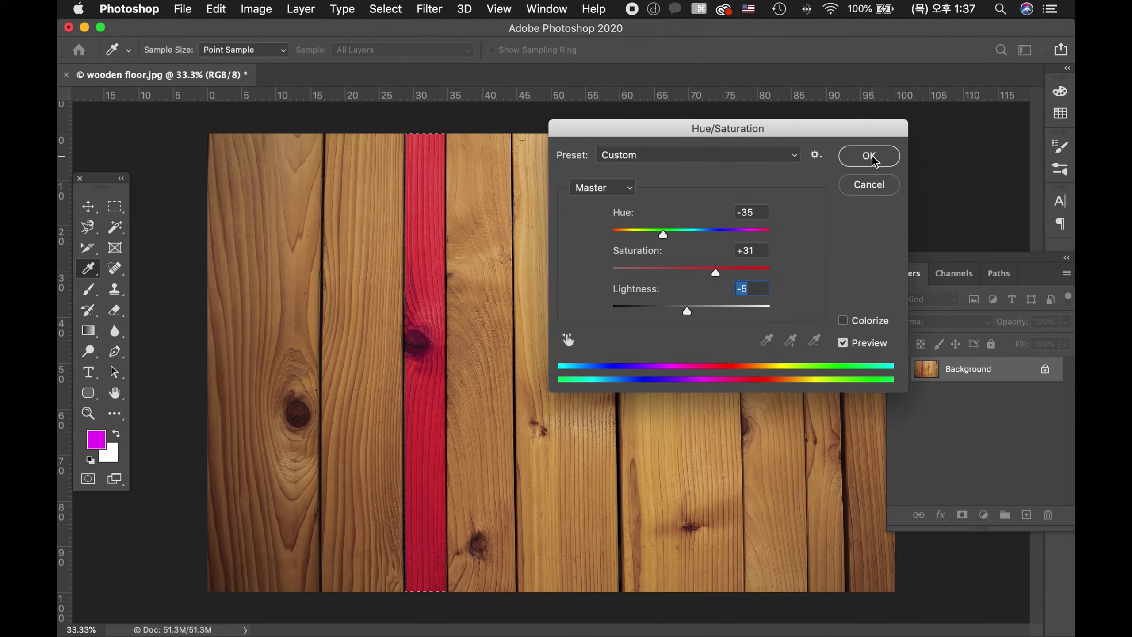
{"action": "key", "text": "Return"}
{"action": "key", "text": "m"}
{"action": "key", "text": "super+d"}
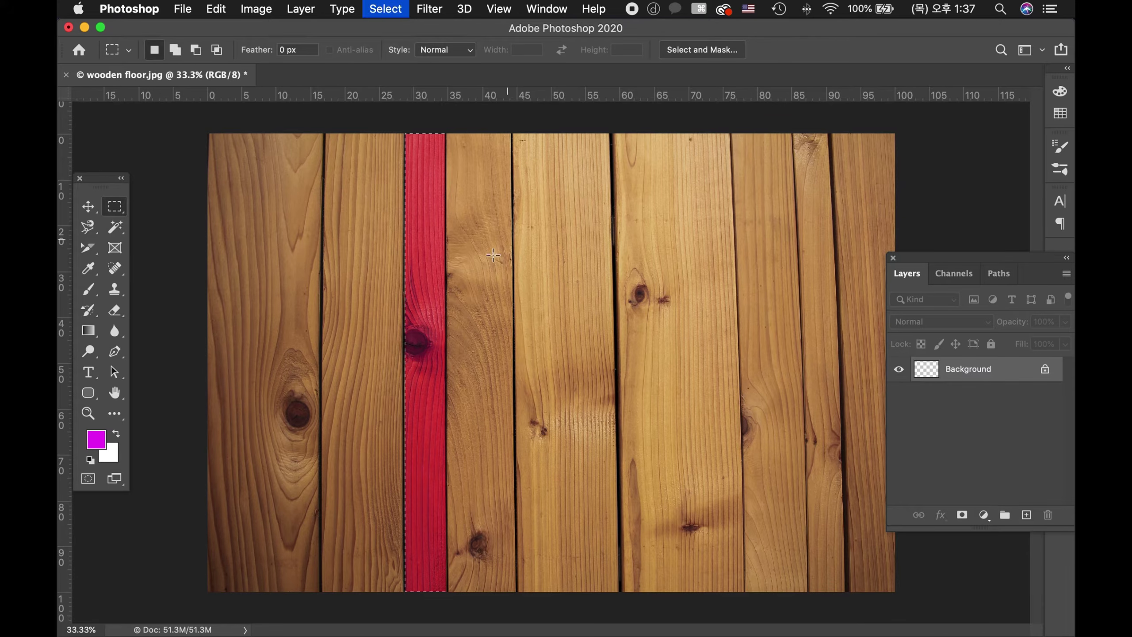
{"action": "key", "text": "v"}
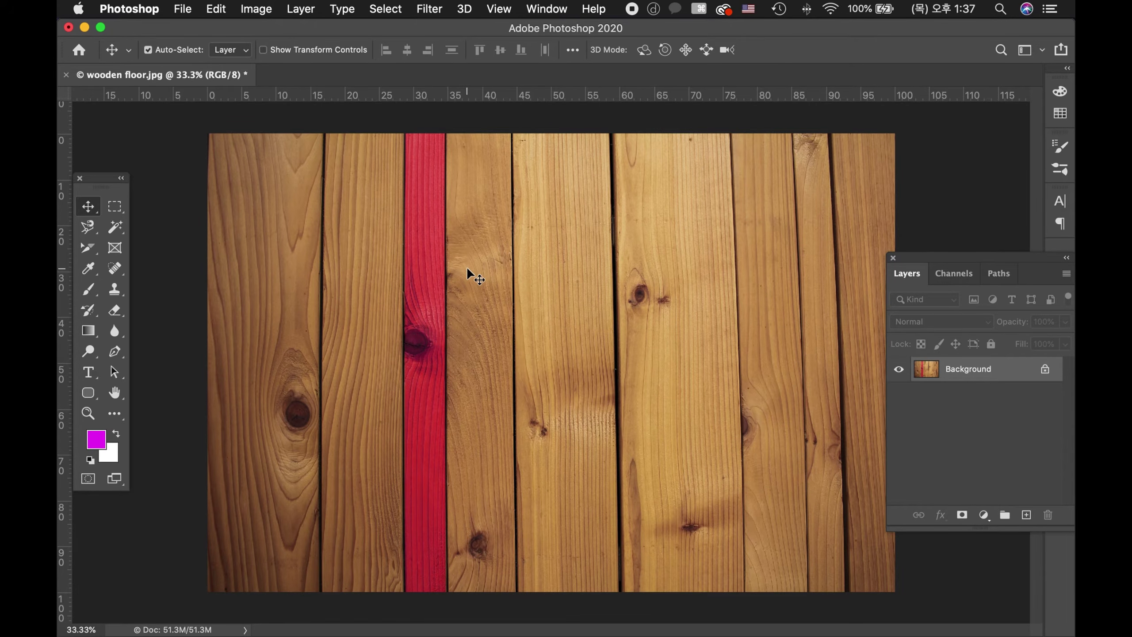
Step: Draw a freehand Lasso selection with 0 px feather around the large dark knot on the sixth plank
{"action": "left_click", "coordinate": [115, 206]}
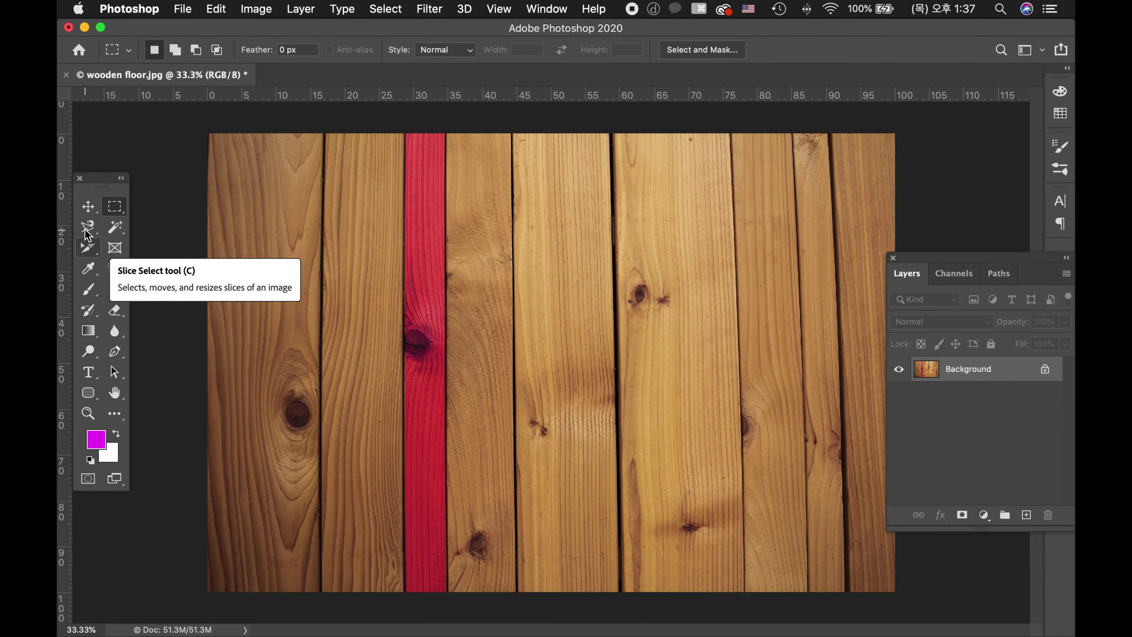
{"action": "key", "text": "shift+l"}
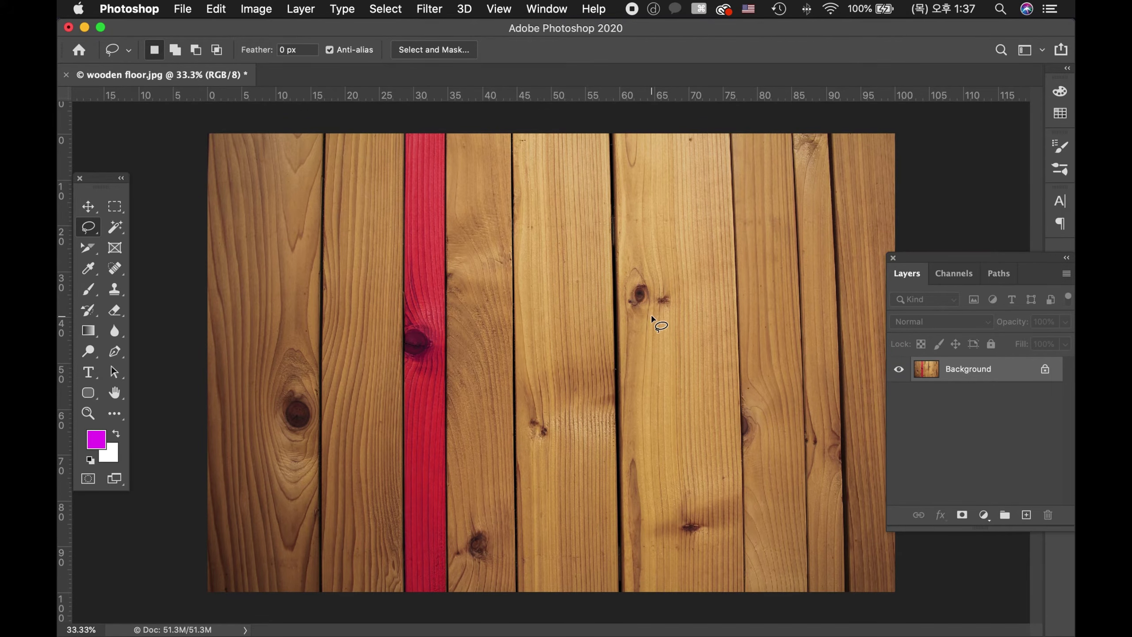
{"action": "mouse_move", "coordinate": [637, 317]}
{"action": "left_mouse_down"}
{"action": "mouse_move", "coordinate": [624, 303]}
{"action": "mouse_move", "coordinate": [642, 278]}
{"action": "mouse_move", "coordinate": [653, 323]}
{"action": "left_mouse_up"}
{"action": "key", "text": "z"}
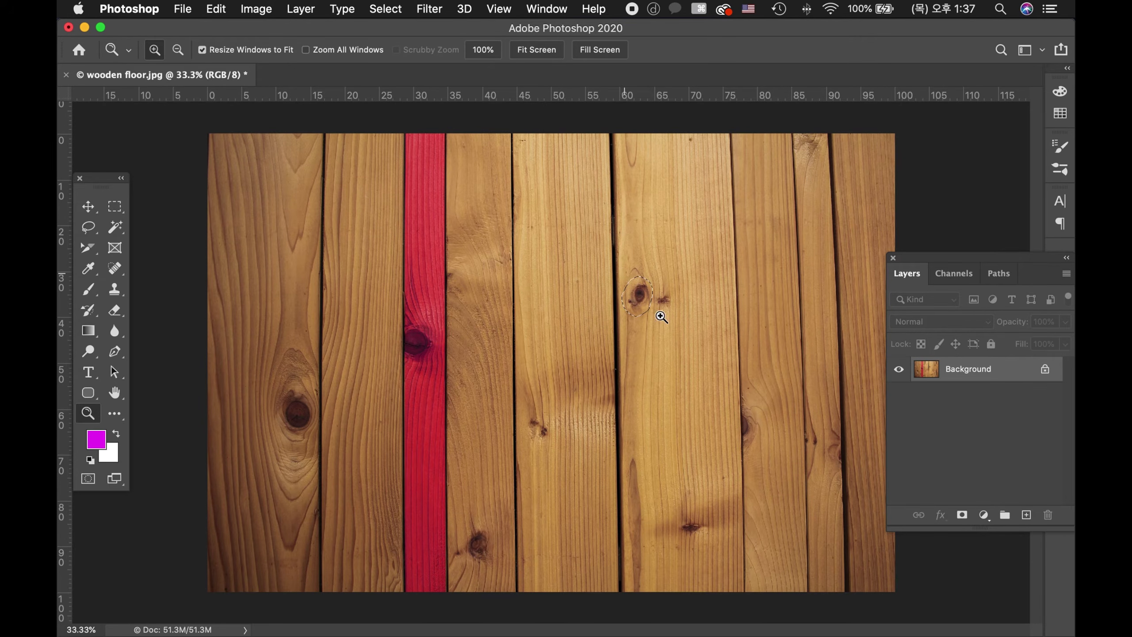
{"action": "left_click", "coordinate": [632, 302]}
{"action": "left_click", "coordinate": [633, 302]}
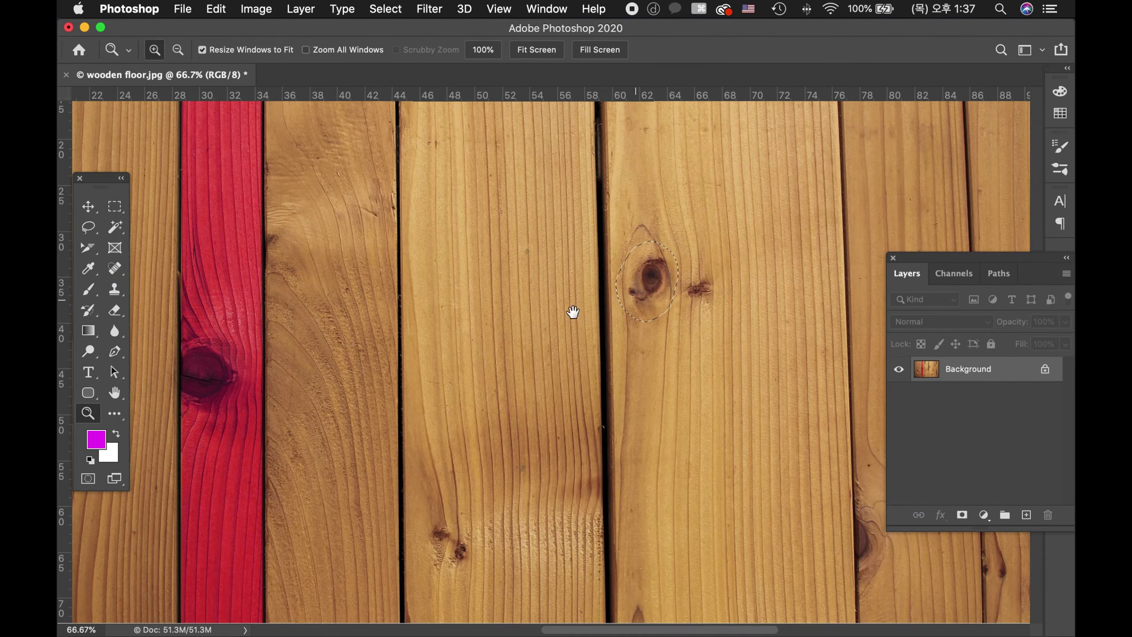
{"action": "scroll", "coordinate": [573, 310], "scroll_direction": "right", "scroll_amount": 5}
Step: Fill the knot selection with the magenta foreground colour in Normal mode at 100% opacity and deselect it
{"action": "key", "text": "v"}
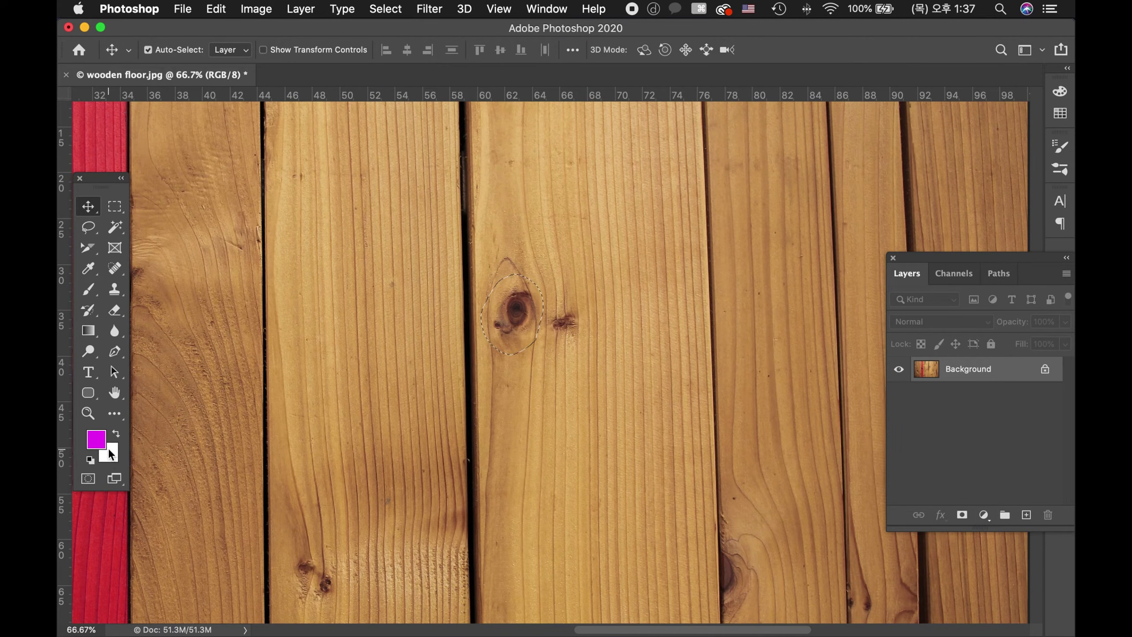
{"action": "left_click", "coordinate": [257, 9]}
{"action": "mouse_move", "coordinate": [218, 16]}
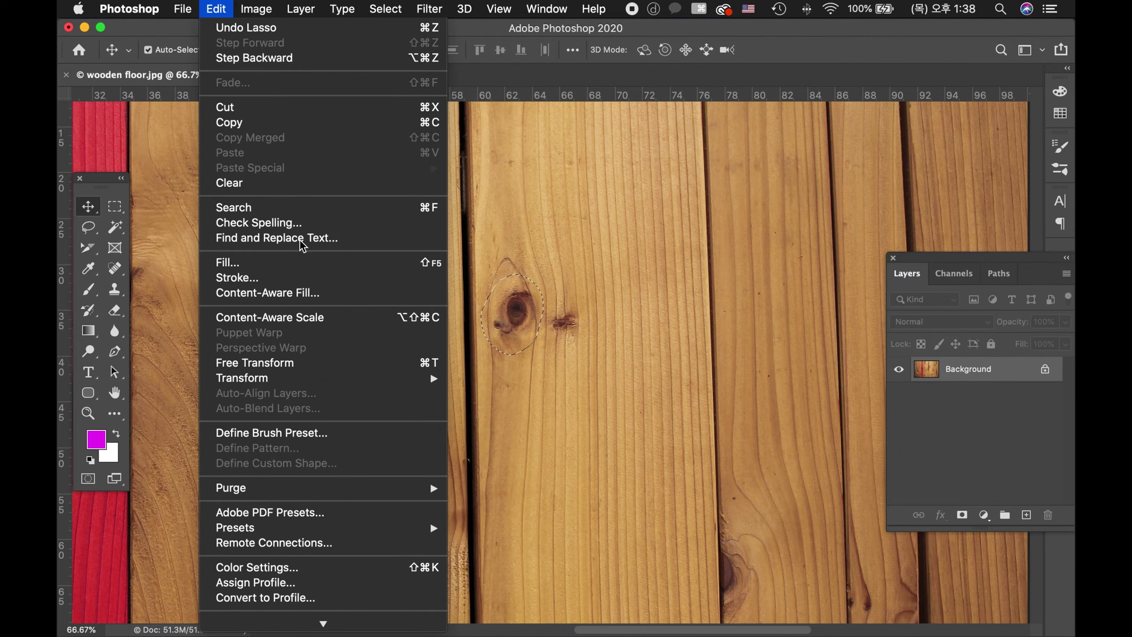
{"action": "left_click", "coordinate": [301, 262]}
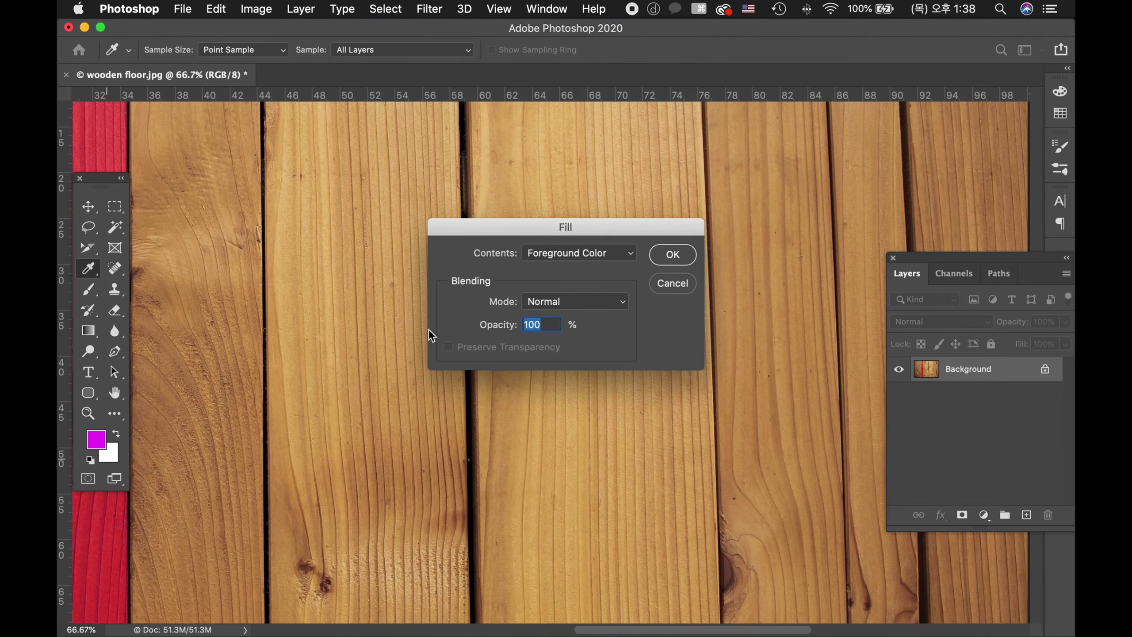
{"action": "left_click", "coordinate": [673, 255]}
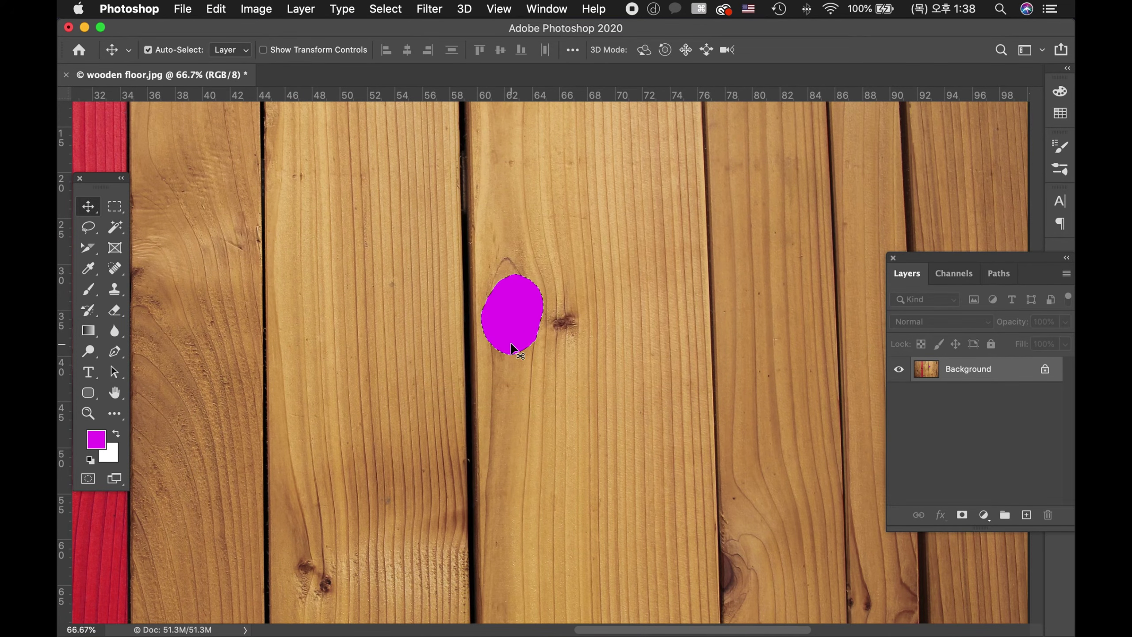
{"action": "key", "text": "super+d"}
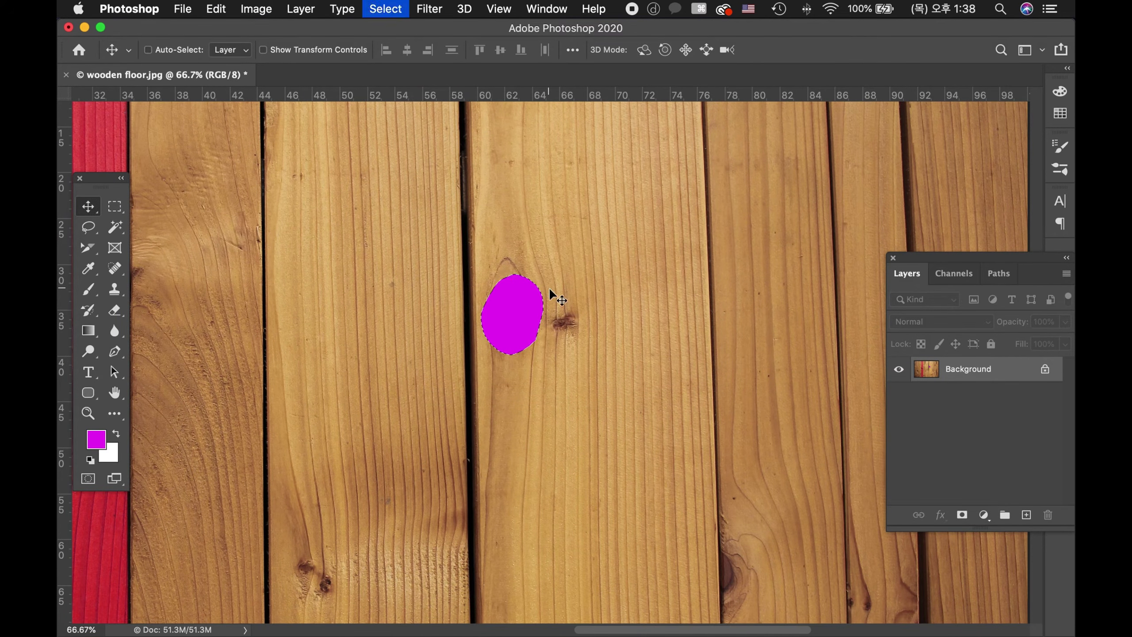
Step: Outline the whole fifth plank with a four-cornered Polygonal Lasso selection, feather 0 px
{"action": "key", "text": "z"}
{"action": "left_click", "coordinate": [568, 348], "text": "alt"}
{"action": "left_click", "coordinate": [88, 228]}
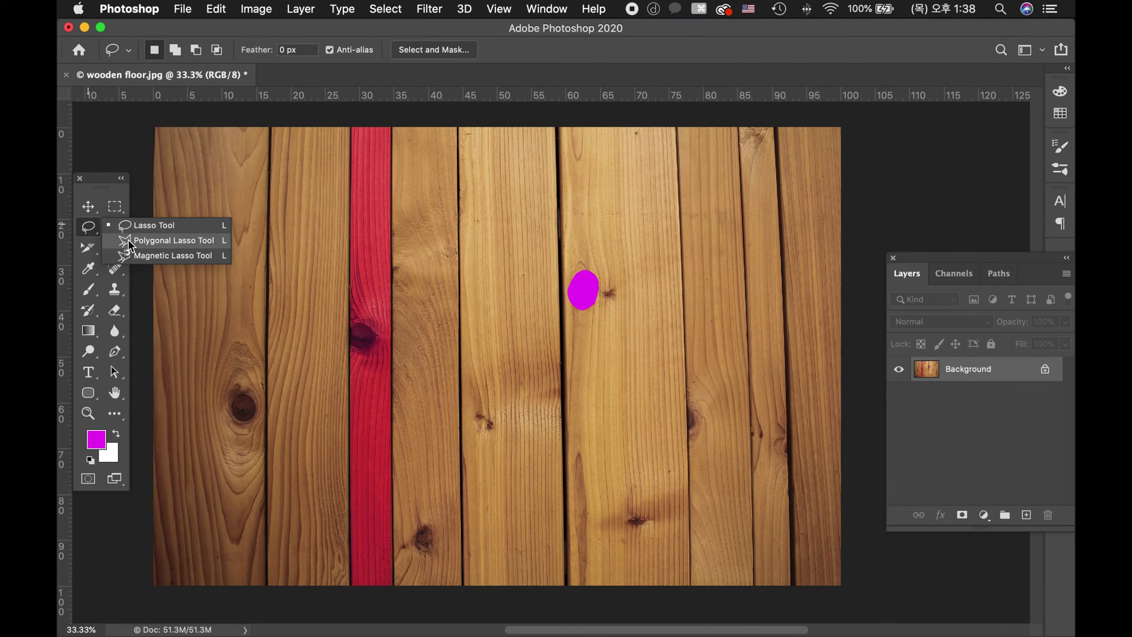
{"action": "left_click", "coordinate": [161, 241]}
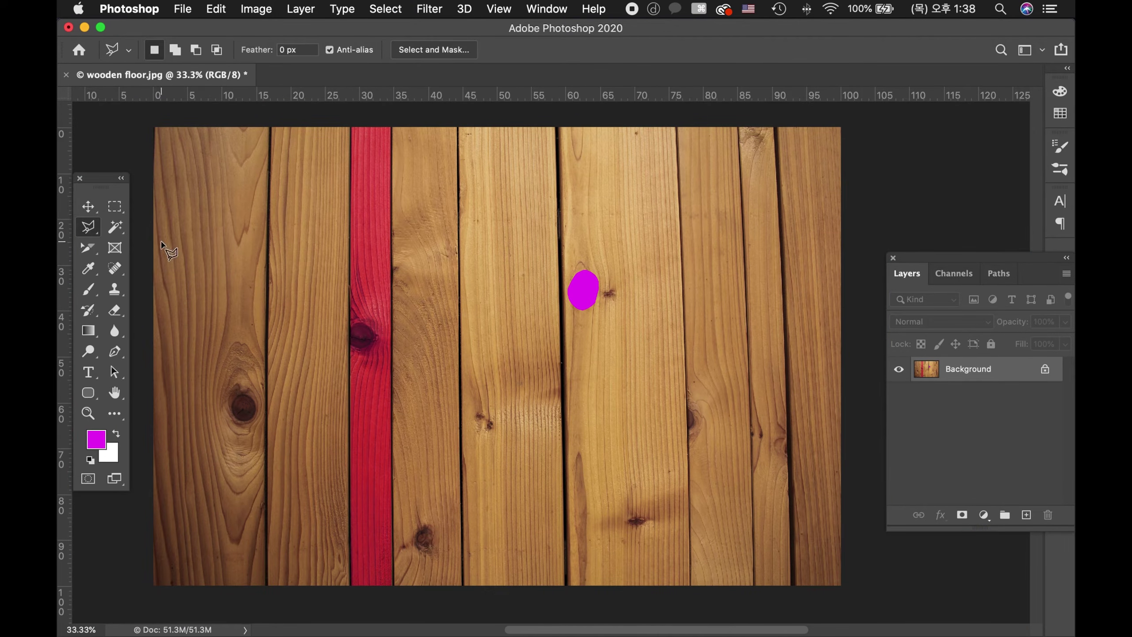
{"action": "left_click", "coordinate": [460, 123]}
{"action": "left_click", "coordinate": [463, 588]}
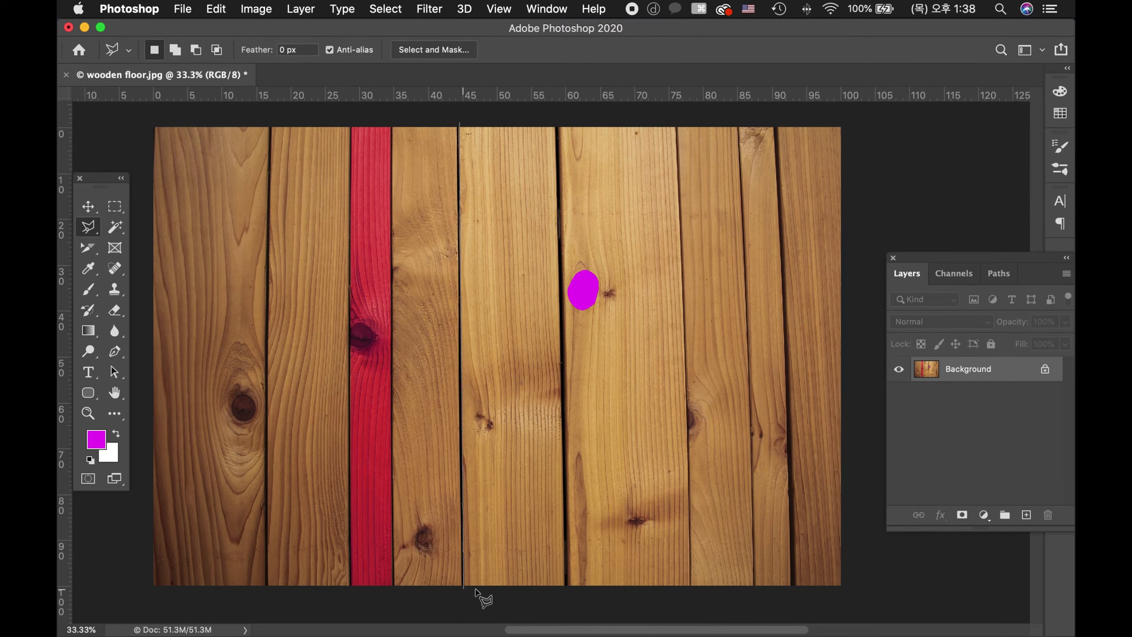
{"action": "left_click", "coordinate": [567, 589]}
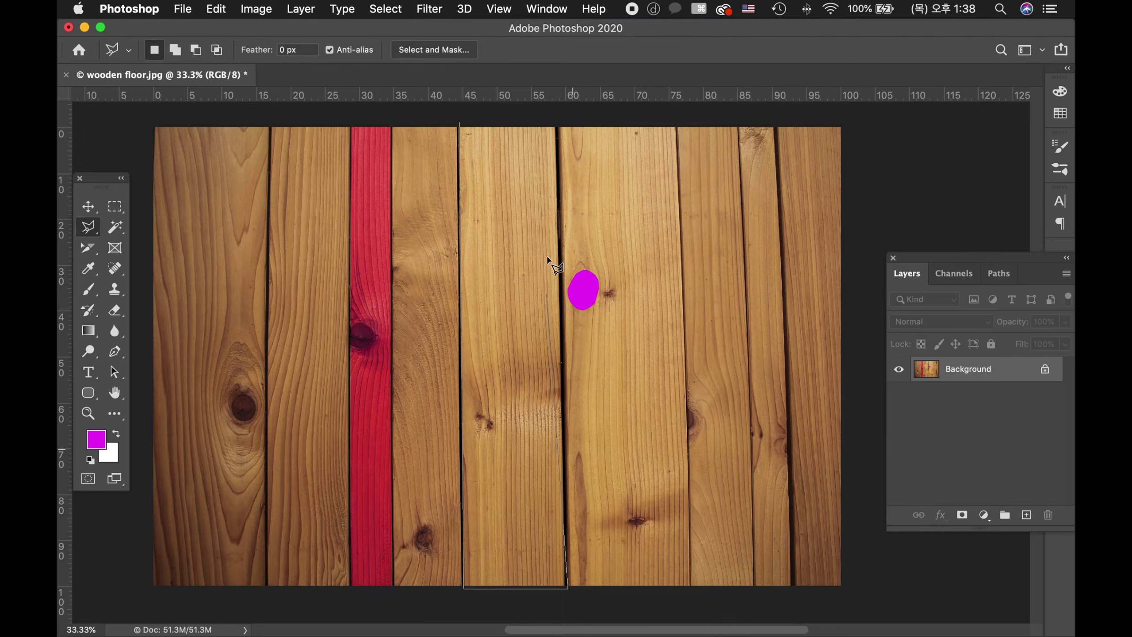
{"action": "left_click", "coordinate": [557, 114]}
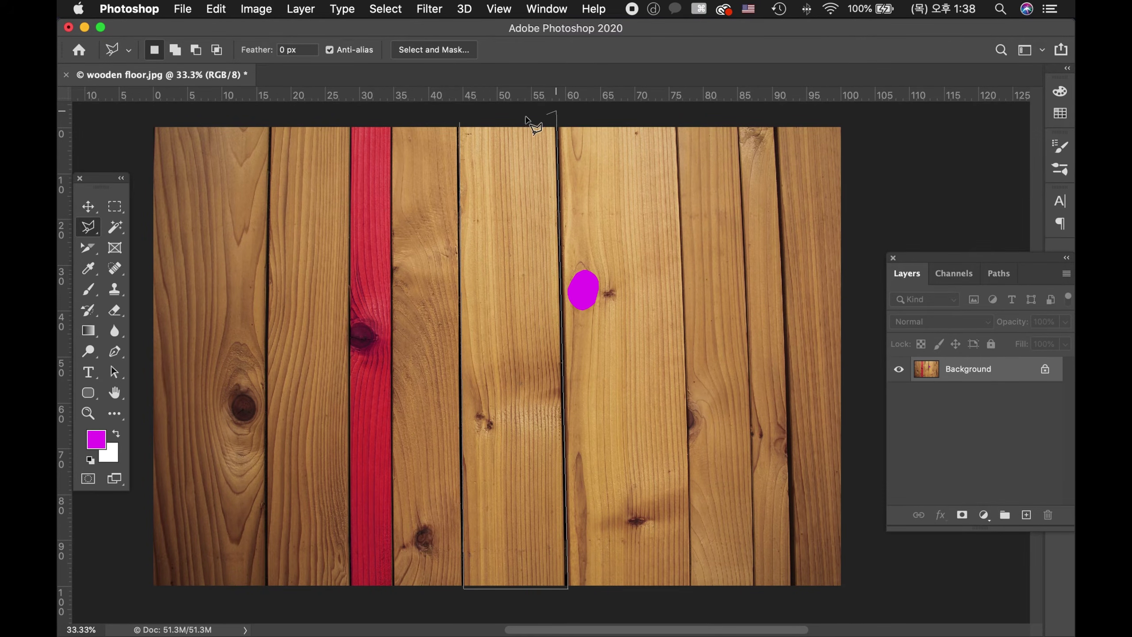
{"action": "left_click", "coordinate": [469, 130]}
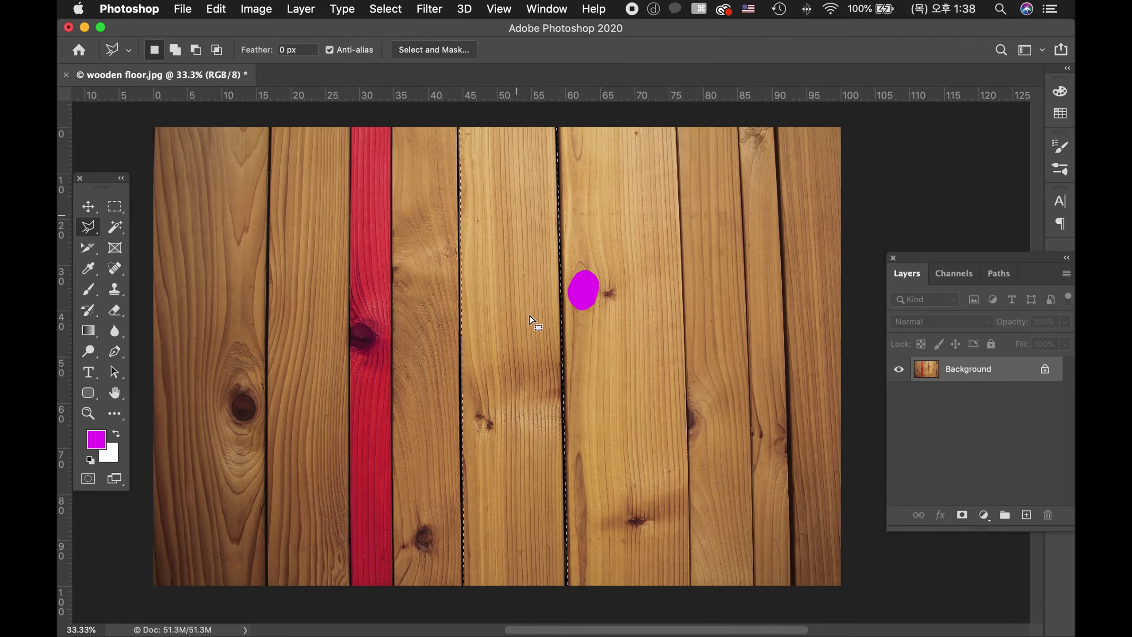
Step: Brighten the selected fifth plank with Levels, setting the midtone input to 2.09, and deselect it
{"action": "left_click", "coordinate": [257, 8]}
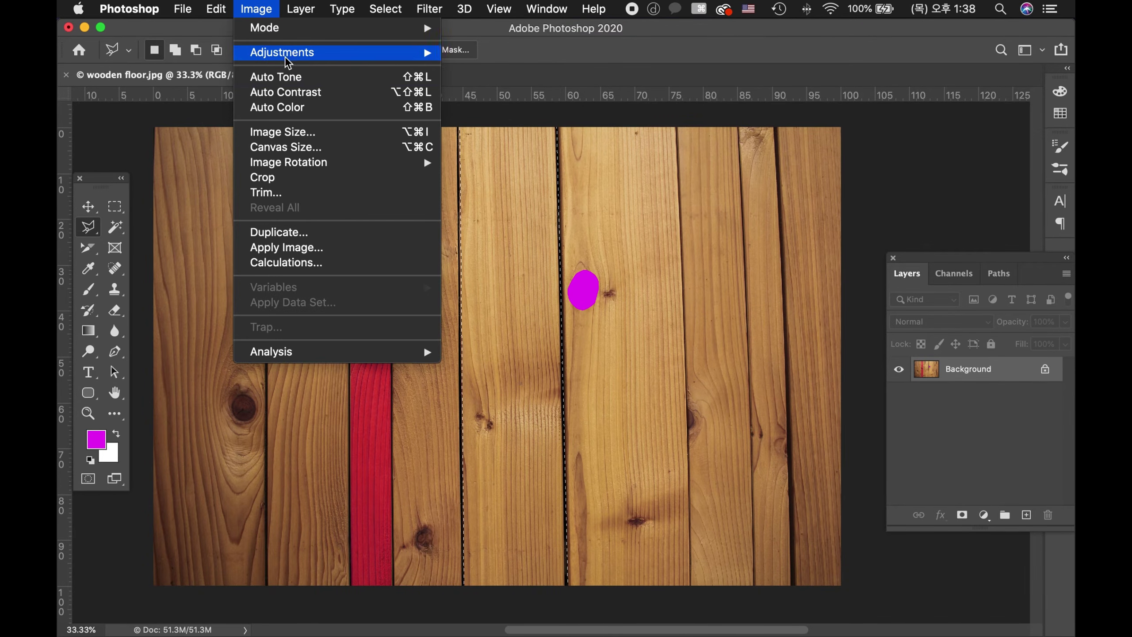
{"action": "mouse_move", "coordinate": [292, 56]}
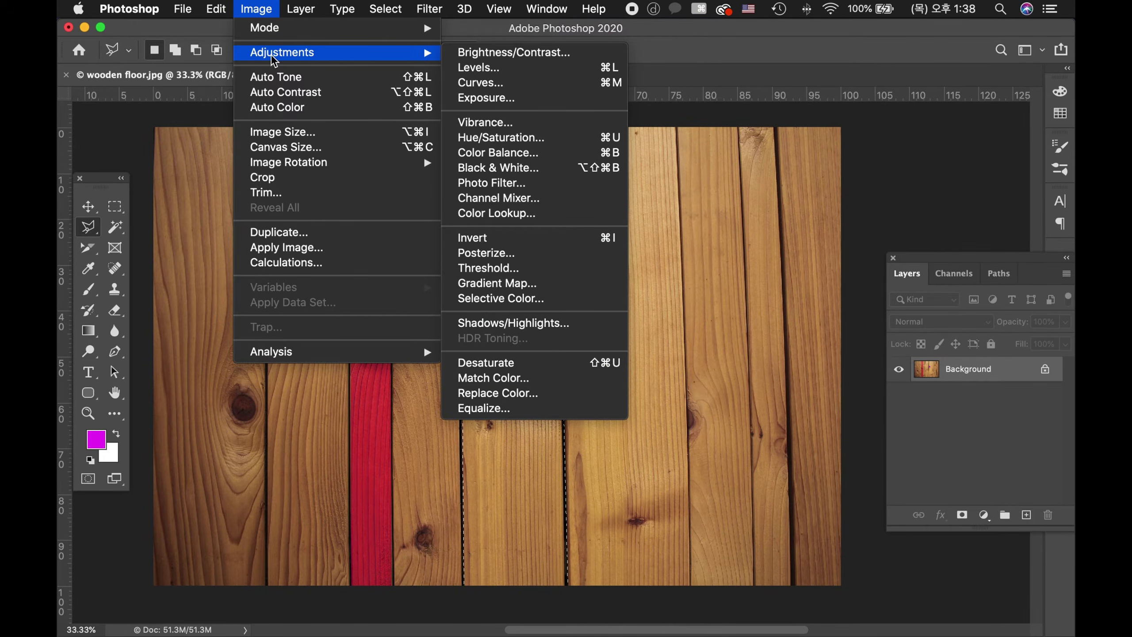
{"action": "left_click", "coordinate": [506, 68]}
{"action": "left_click_drag", "start_coordinate": [852, 353], "coordinate": [799, 367]}
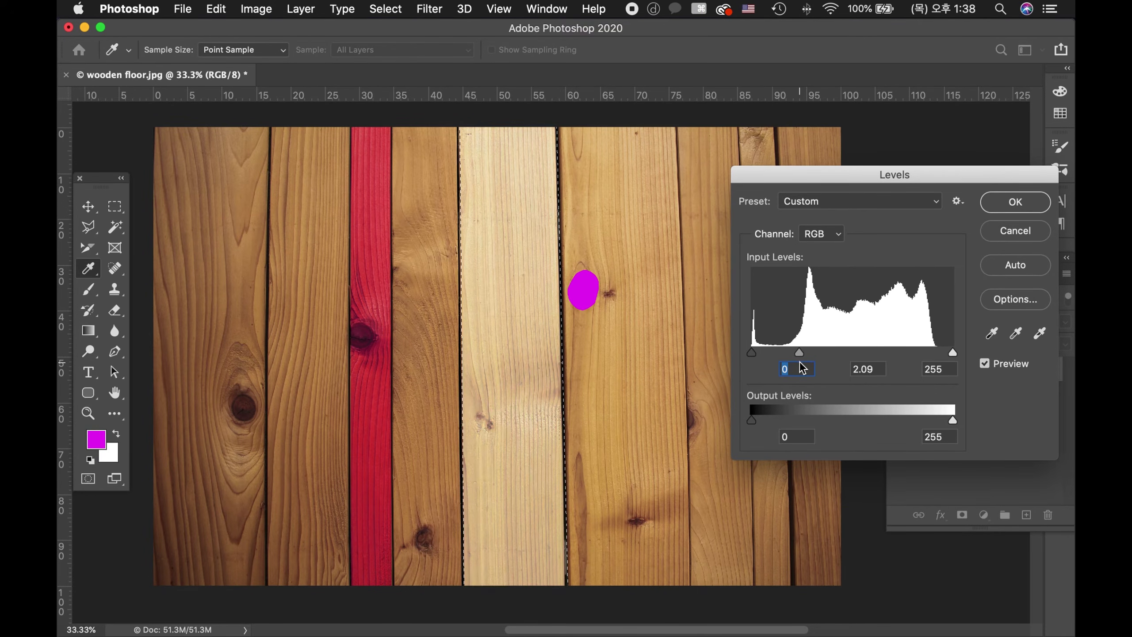
{"action": "left_click", "coordinate": [1033, 206]}
{"action": "key", "text": "l"}
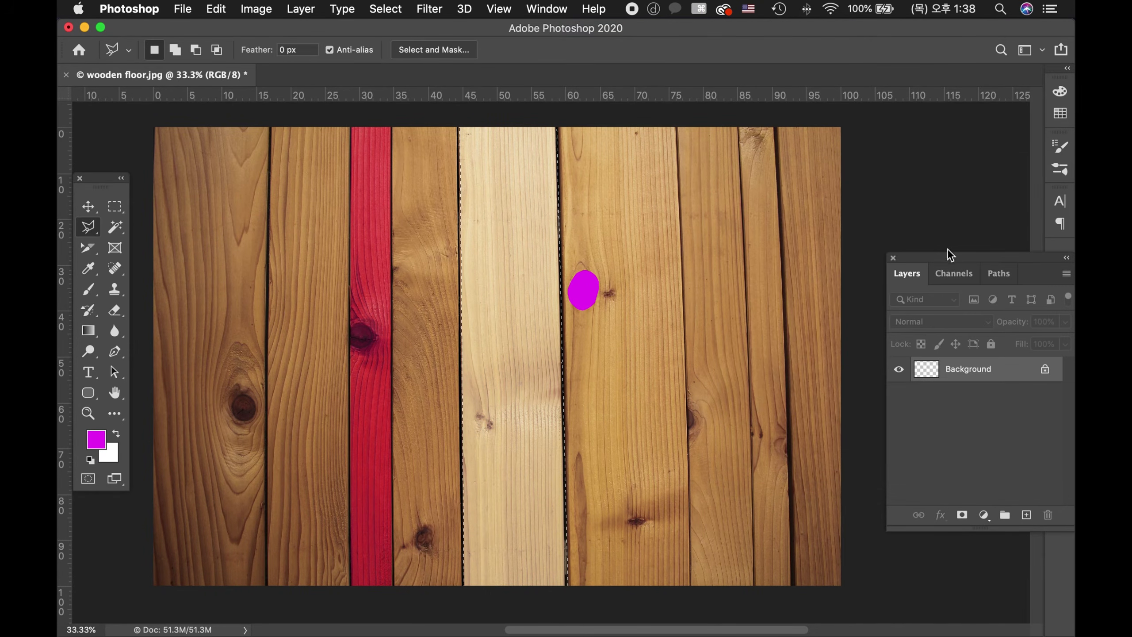
{"action": "key", "text": "super+d"}
Step: Select a narrow strip along the sixth plank's right edge, from the image top to about three quarters down, with the Magnetic Lasso
{"action": "left_click", "coordinate": [89, 227]}
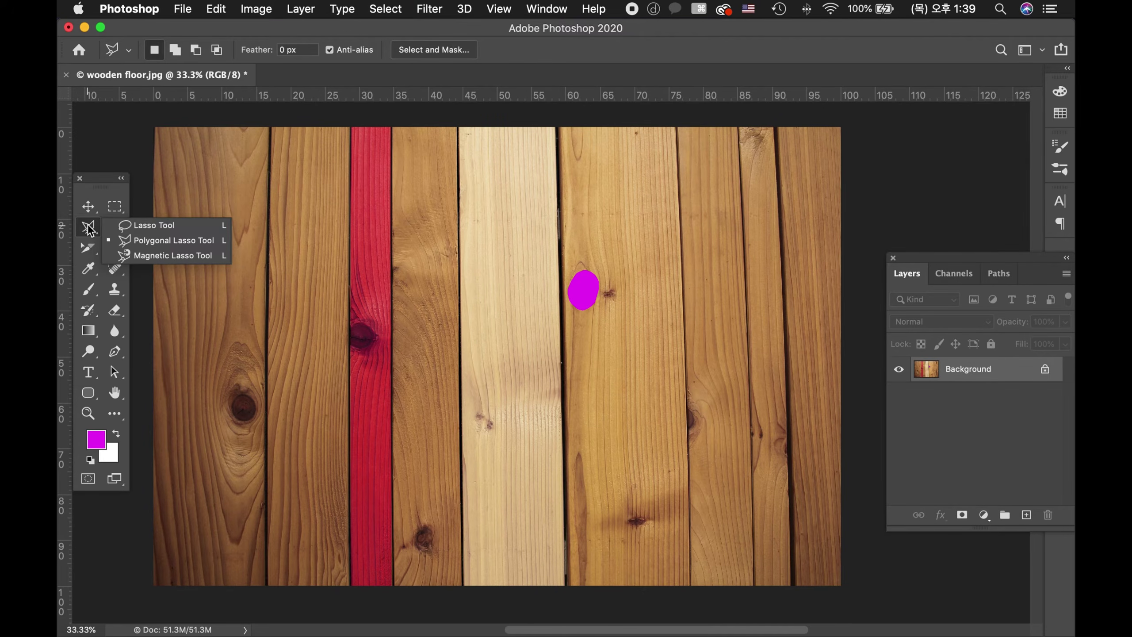
{"action": "left_click", "coordinate": [181, 255]}
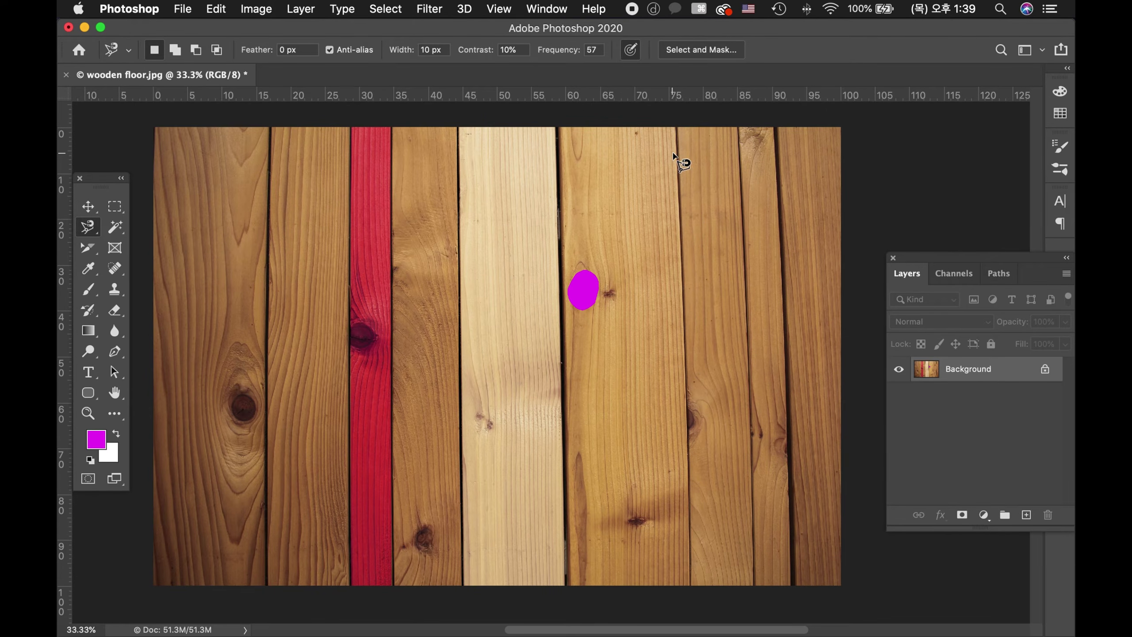
{"action": "left_click", "coordinate": [677, 127]}
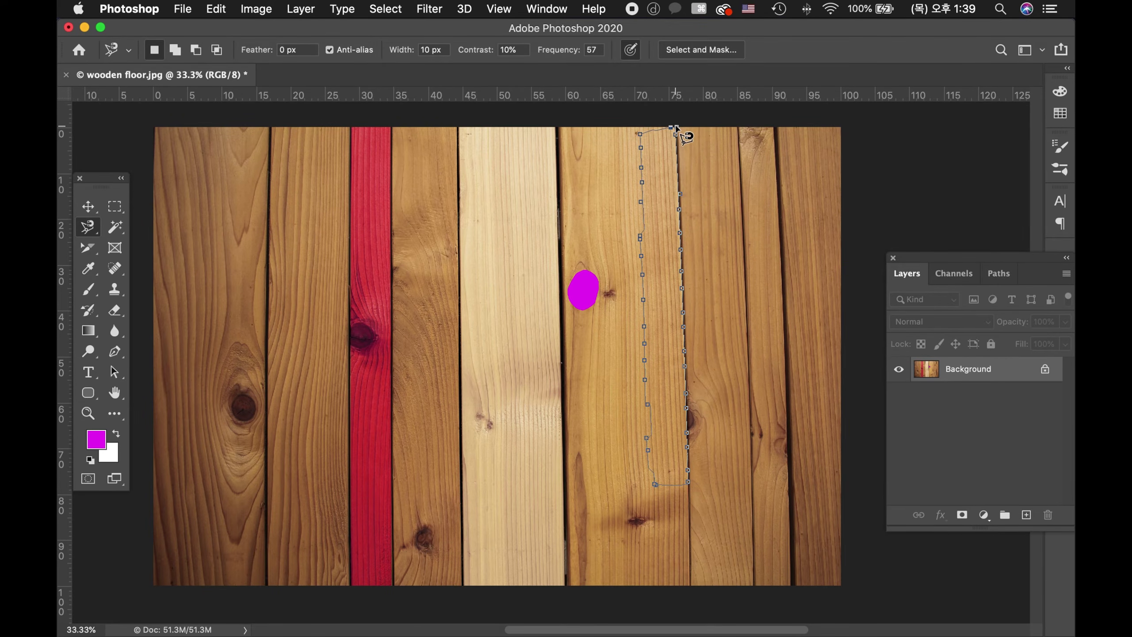
{"action": "left_click", "coordinate": [676, 129]}
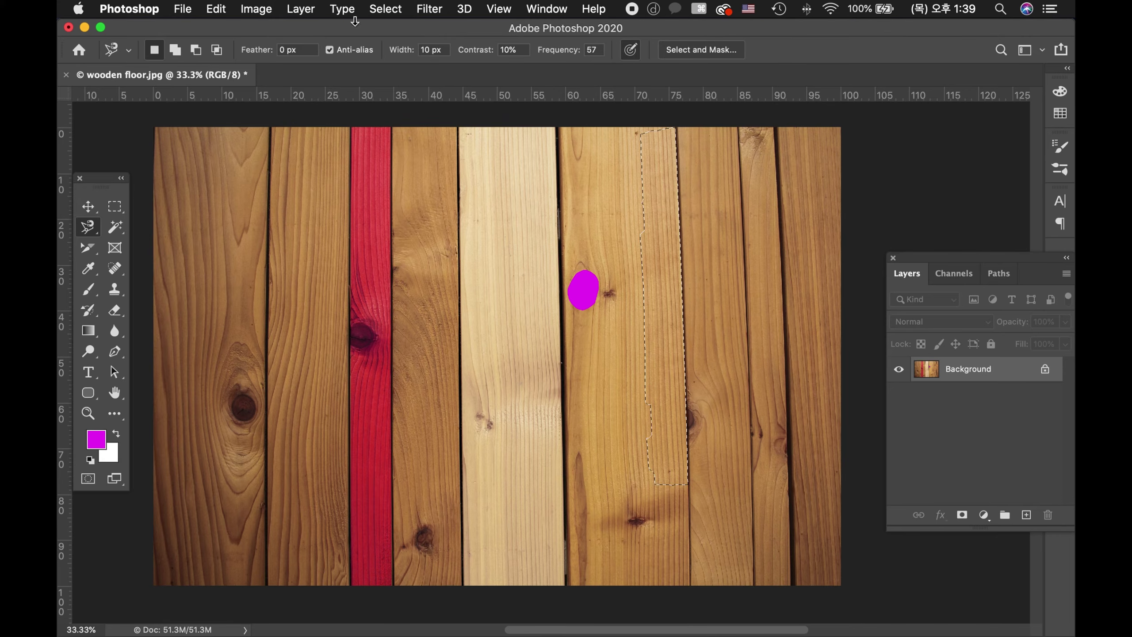
Step: Darken the selected strip to a deep reddish brown by pulling the RGB curve down in Curves, and deselect it
{"action": "left_click", "coordinate": [257, 9]}
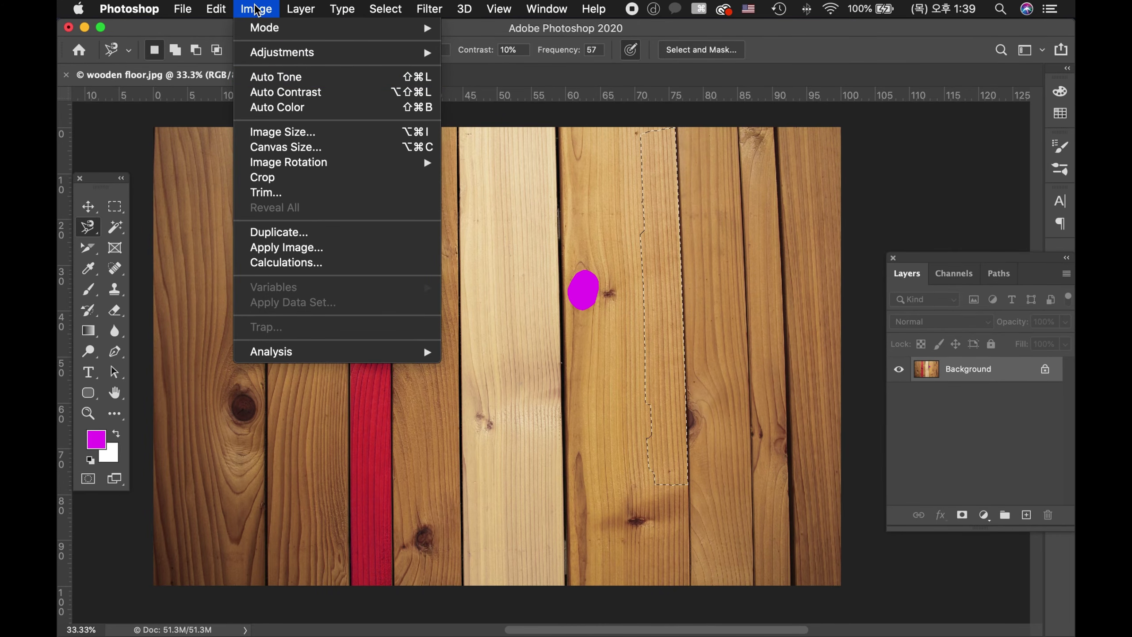
{"action": "mouse_move", "coordinate": [287, 53]}
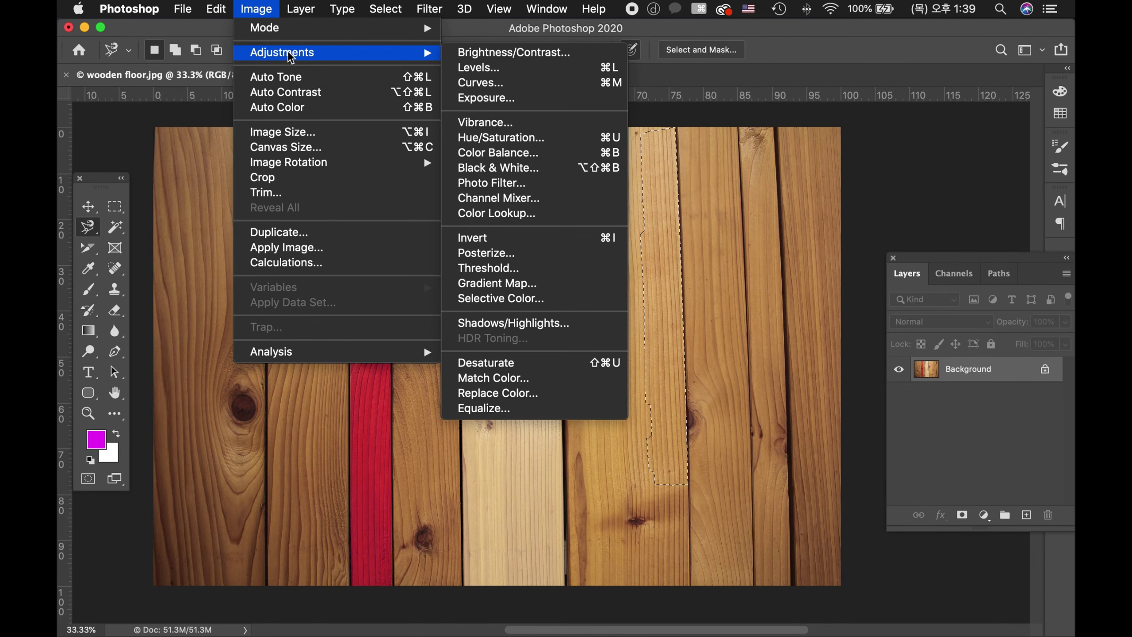
{"action": "left_click", "coordinate": [490, 83]}
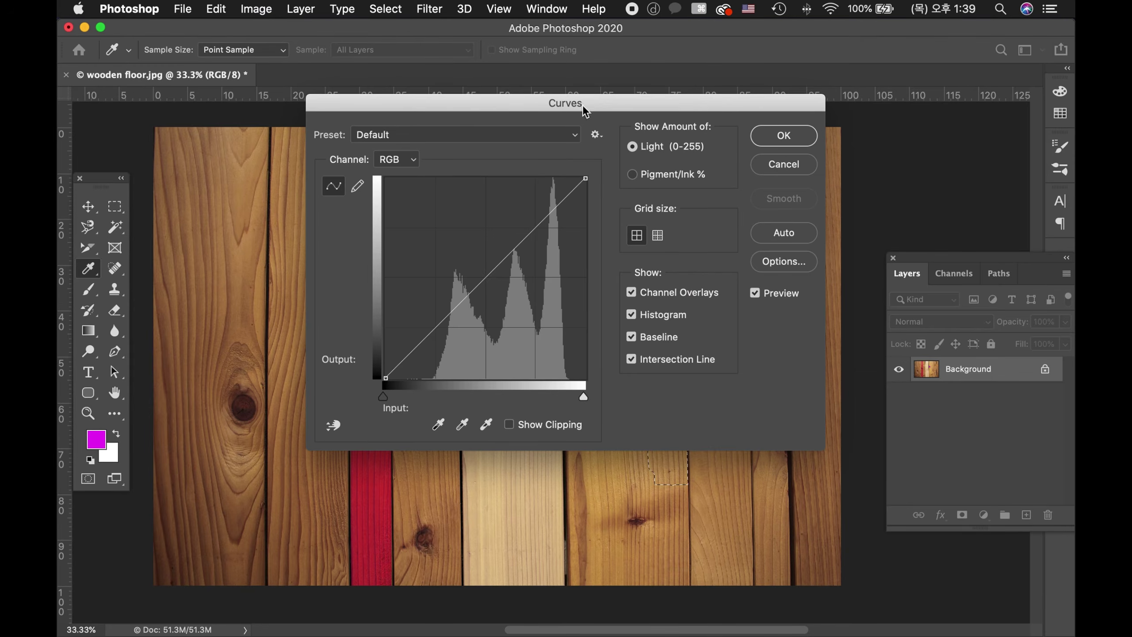
{"action": "left_click_drag", "start_coordinate": [584, 111], "coordinate": [320, 145]}
{"action": "left_click", "coordinate": [223, 310]}
{"action": "left_click_drag", "start_coordinate": [223, 310], "coordinate": [261, 363]}
{"action": "key", "text": "Return"}
{"action": "key", "text": "ctrl+d"}
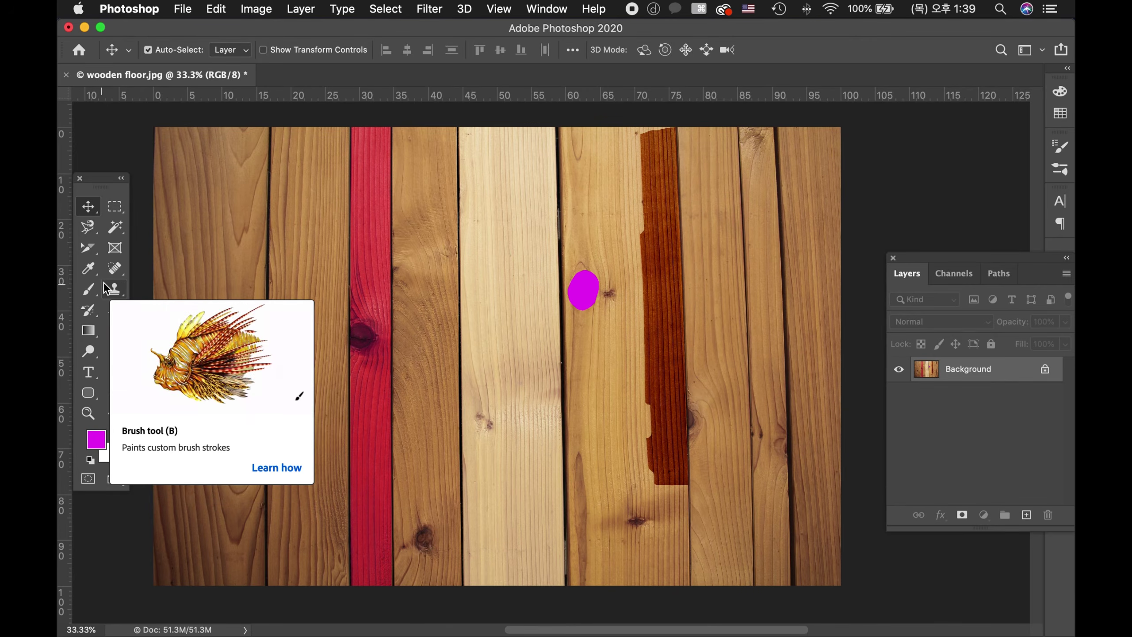
Step: Trace the narrow eighth plank over the full image height with a closed Pen path and convert the path to a selection
{"action": "key", "text": "p"}
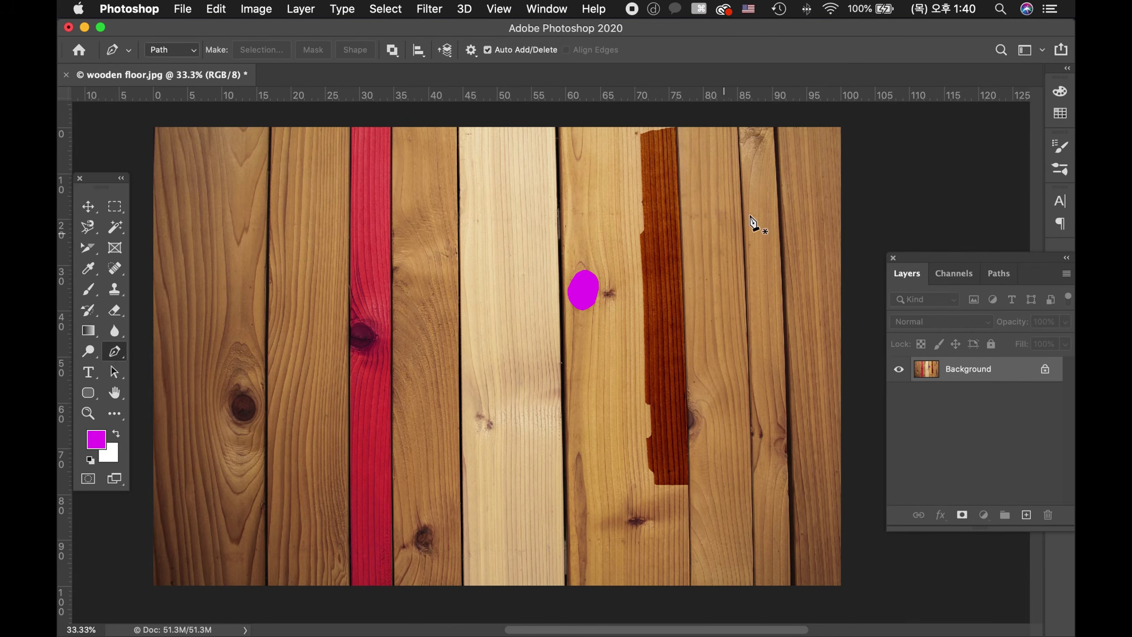
{"action": "left_click", "coordinate": [775, 121]}
{"action": "left_click_drag", "start_coordinate": [789, 346], "coordinate": [789, 361]}
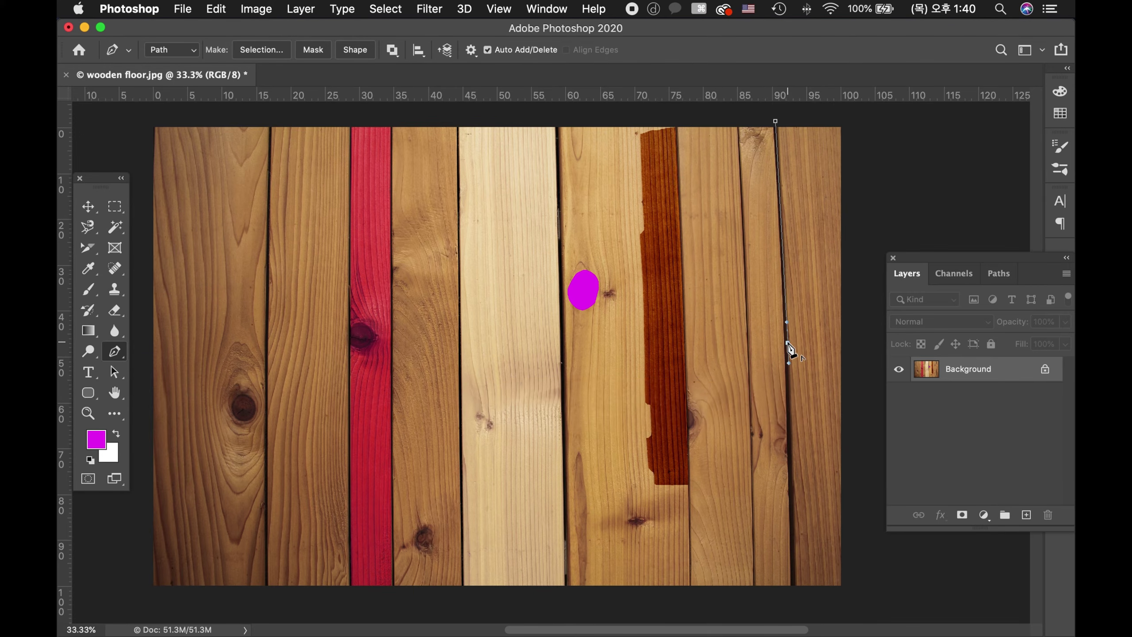
{"action": "left_click", "coordinate": [787, 344], "text": "alt"}
{"action": "left_click", "coordinate": [791, 595]}
{"action": "left_click_drag", "start_coordinate": [795, 604], "coordinate": [787, 617]}
{"action": "left_click", "coordinate": [755, 594]}
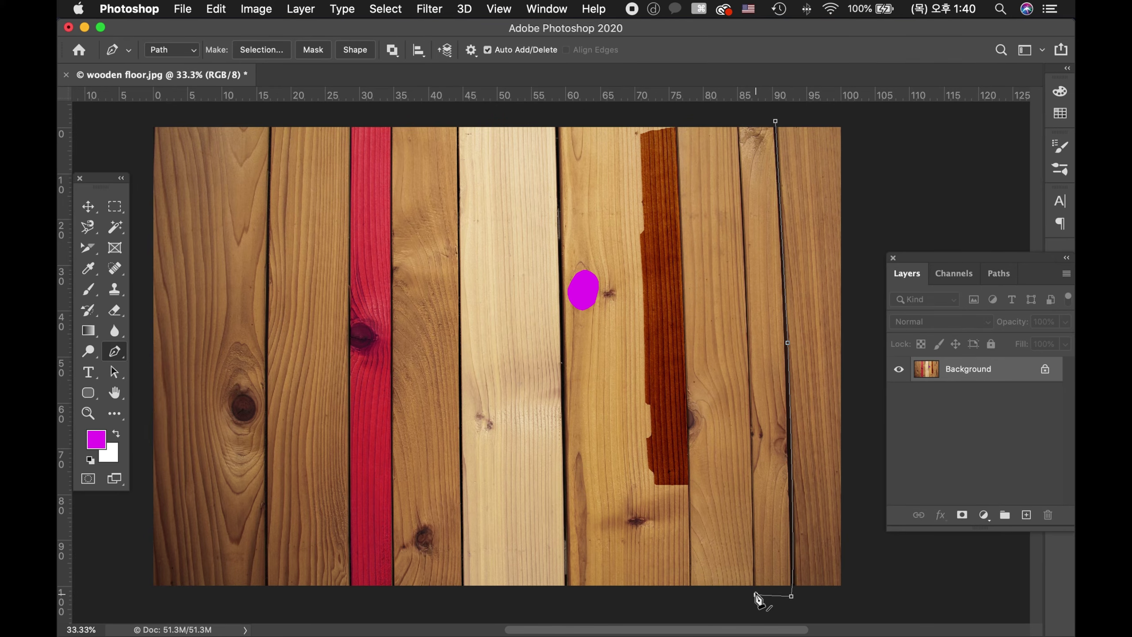
{"action": "left_click", "coordinate": [734, 116]}
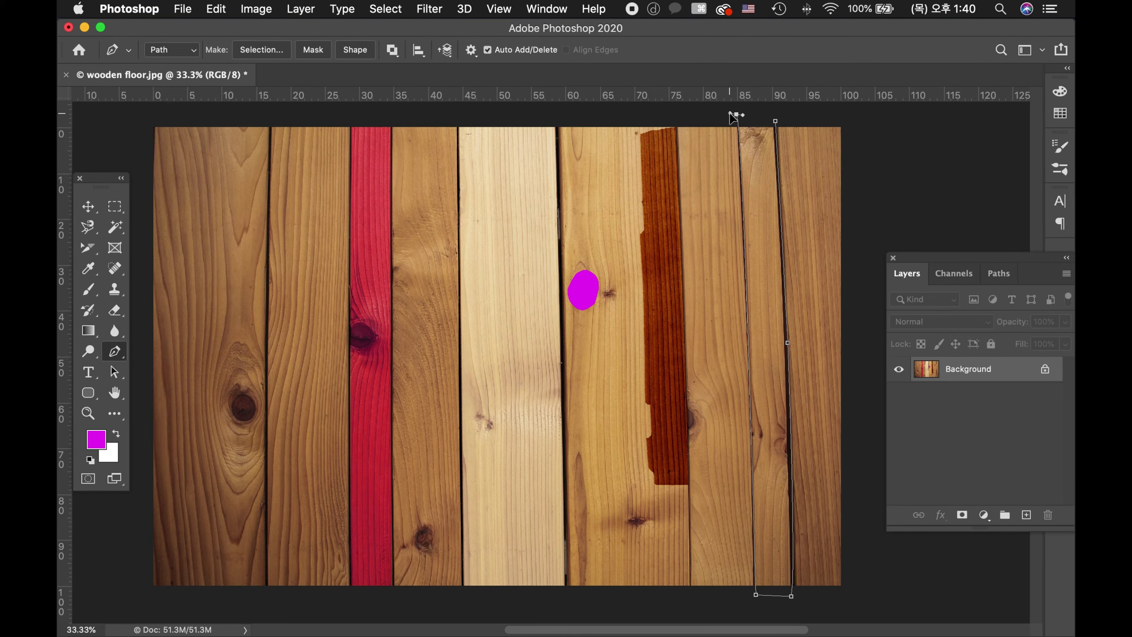
{"action": "left_click_drag", "start_coordinate": [731, 116], "coordinate": [743, 124]}
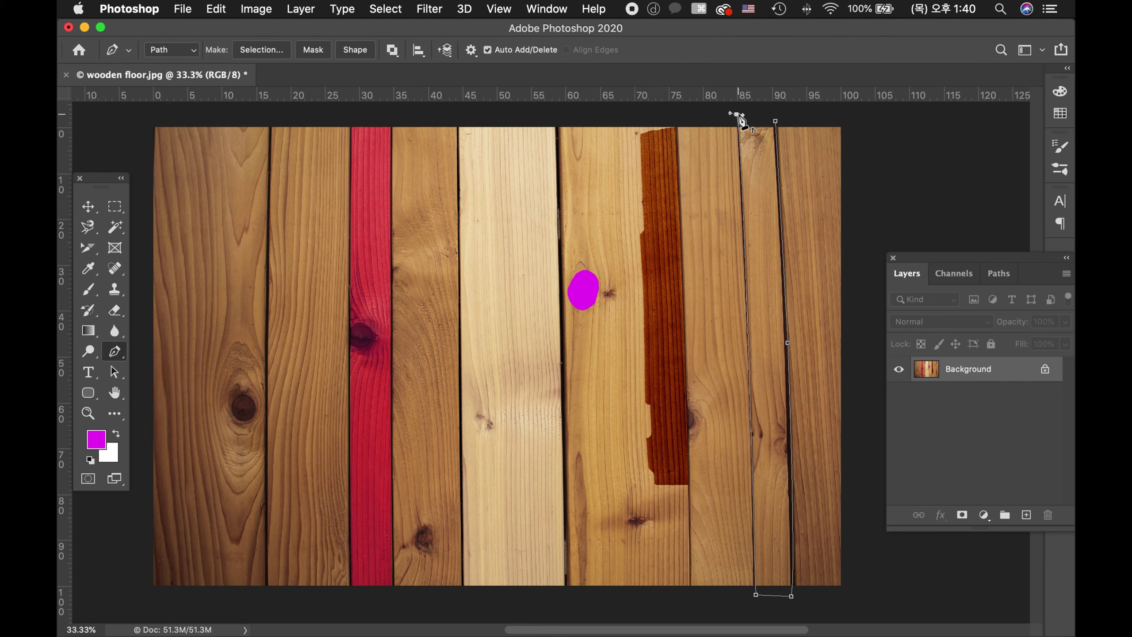
{"action": "left_click", "coordinate": [776, 121]}
{"action": "right_click", "coordinate": [766, 202]}
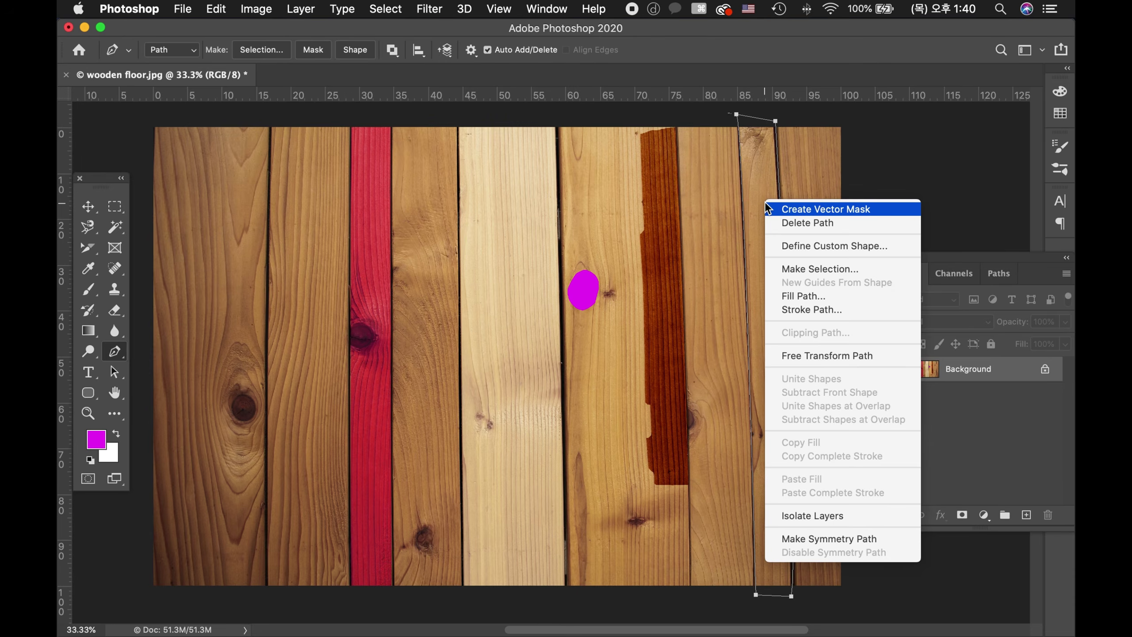
{"action": "left_click", "coordinate": [851, 269]}
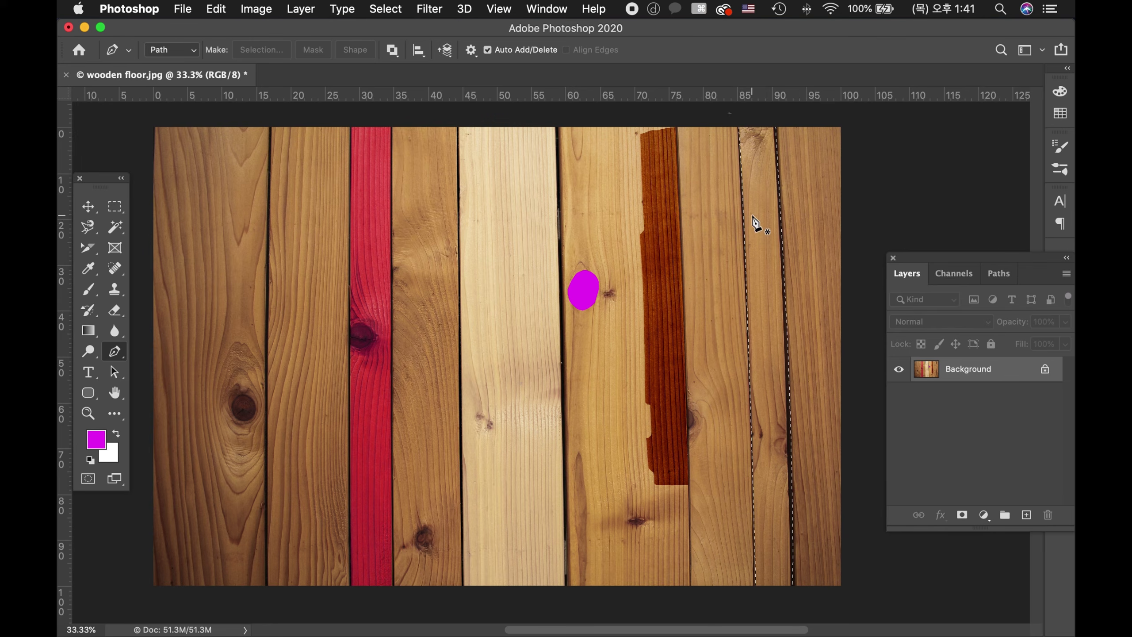
{"action": "left_click", "coordinate": [215, 10]}
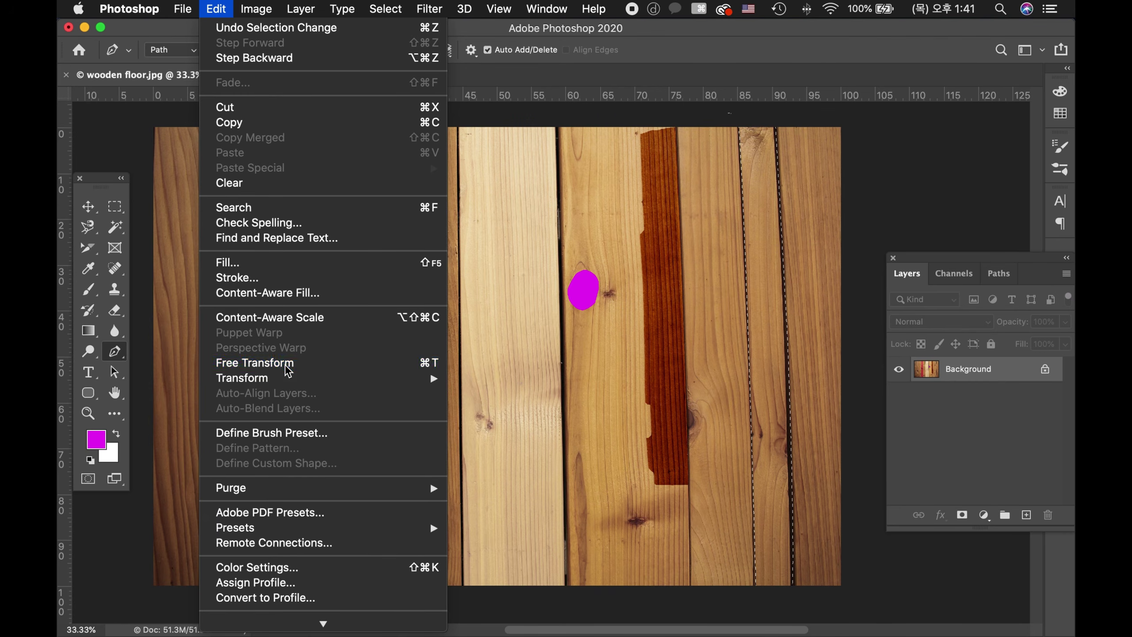
{"action": "left_click", "coordinate": [463, 350]}
{"action": "key", "text": "super+t"}
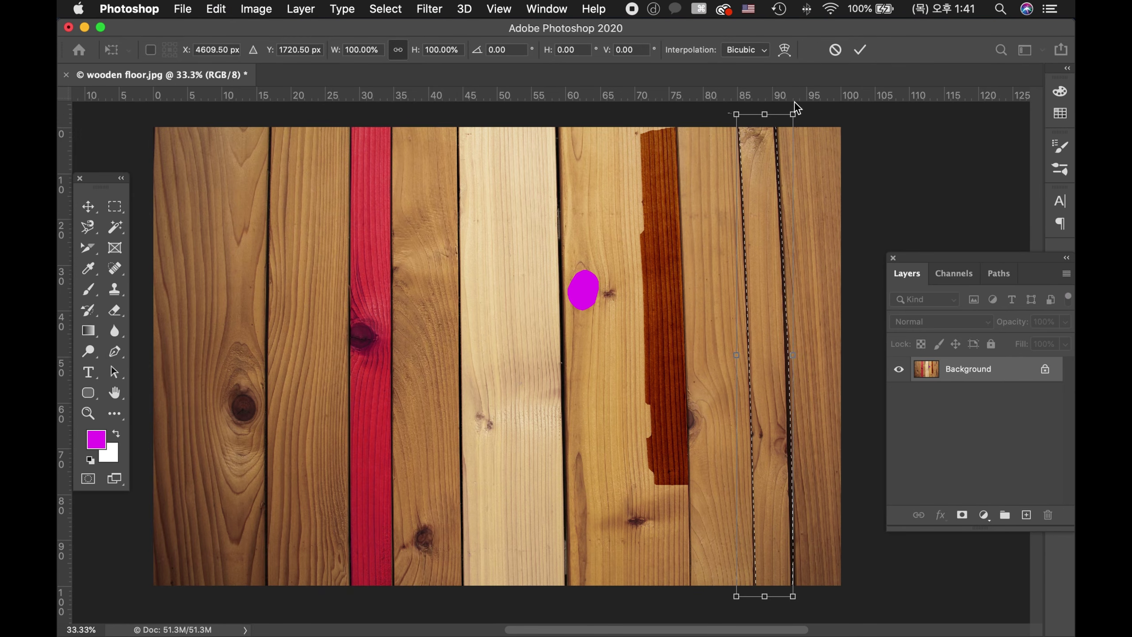
{"action": "left_click_drag", "start_coordinate": [793, 113], "coordinate": [800, 288]}
{"action": "key", "text": "Escape"}
{"action": "key", "text": "p"}
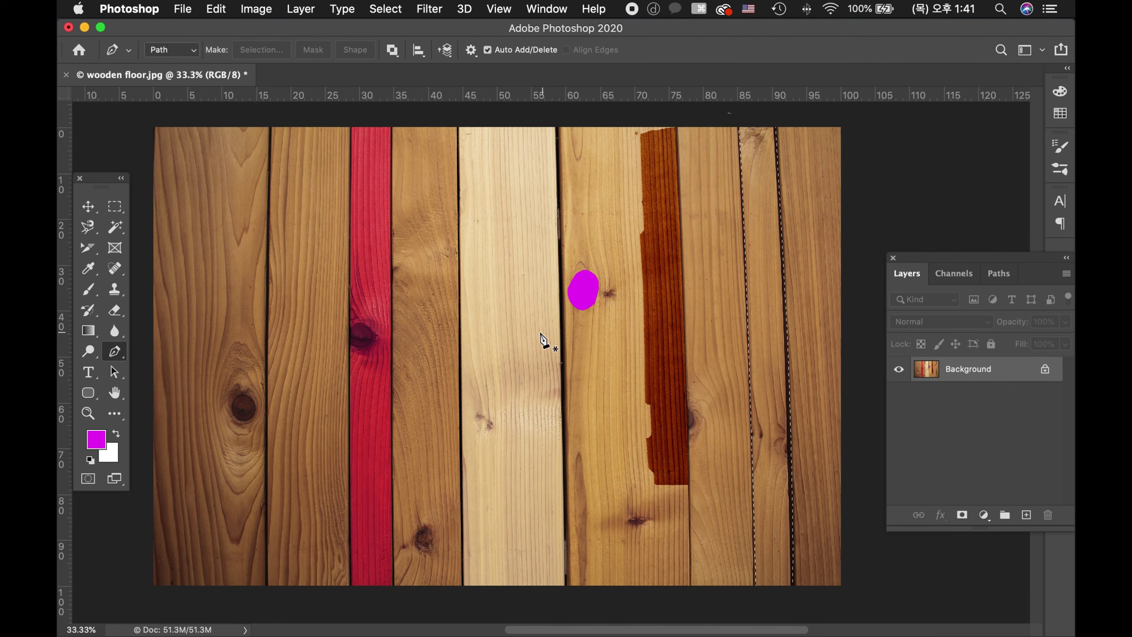